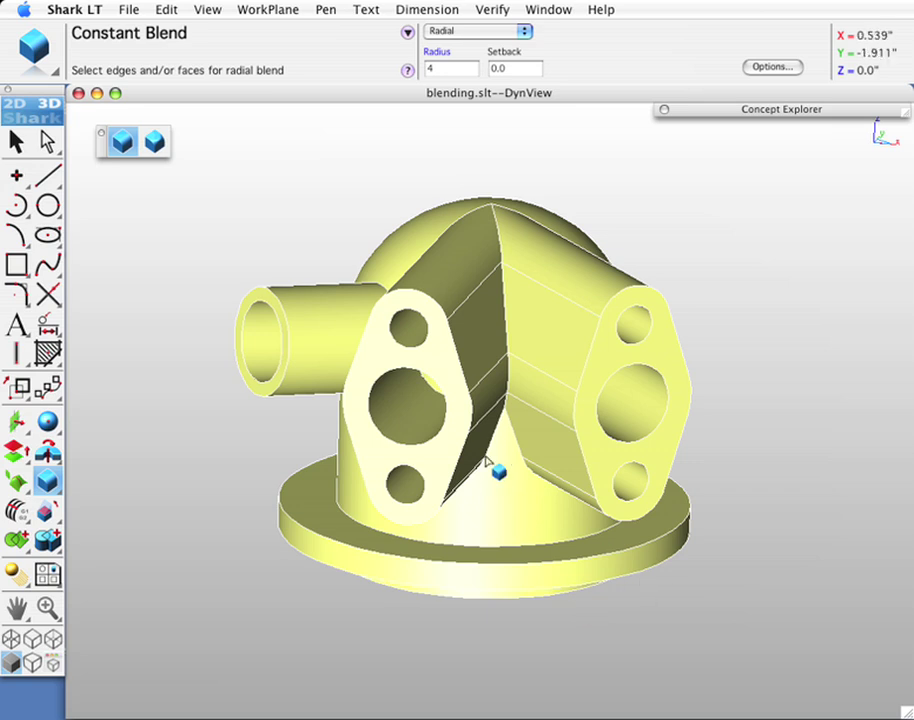
# Examine the sharp edges where the housing's dome, side pipe and two flanged arms meet
pyautogui.moveTo(494, 467); pyautogui.dragTo(594, 436, button='middle')
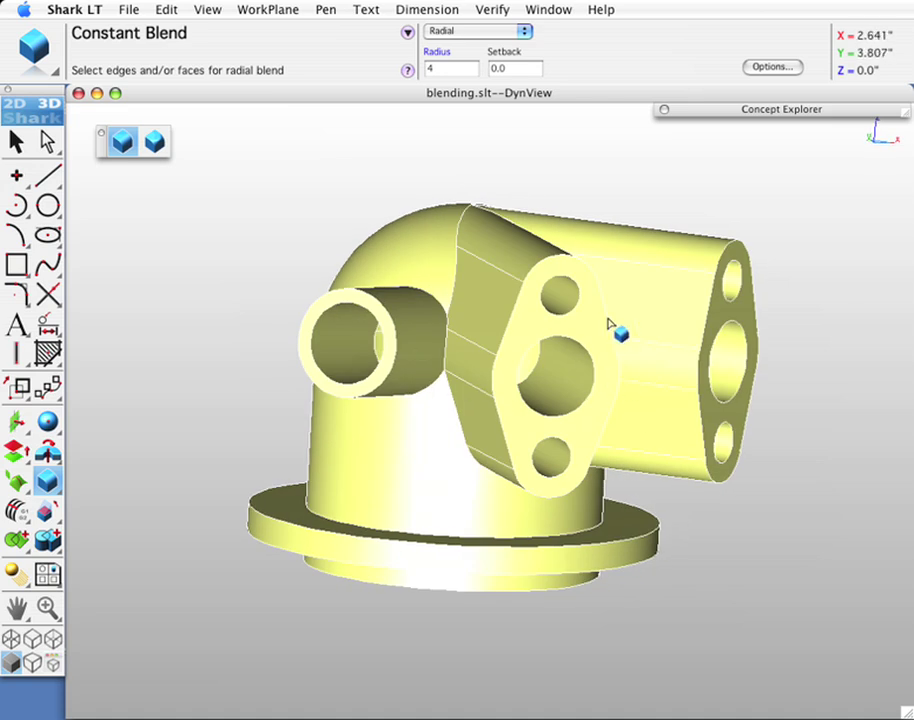
pyautogui.moveTo(612, 326); pyautogui.dragTo(511, 333, button='middle')
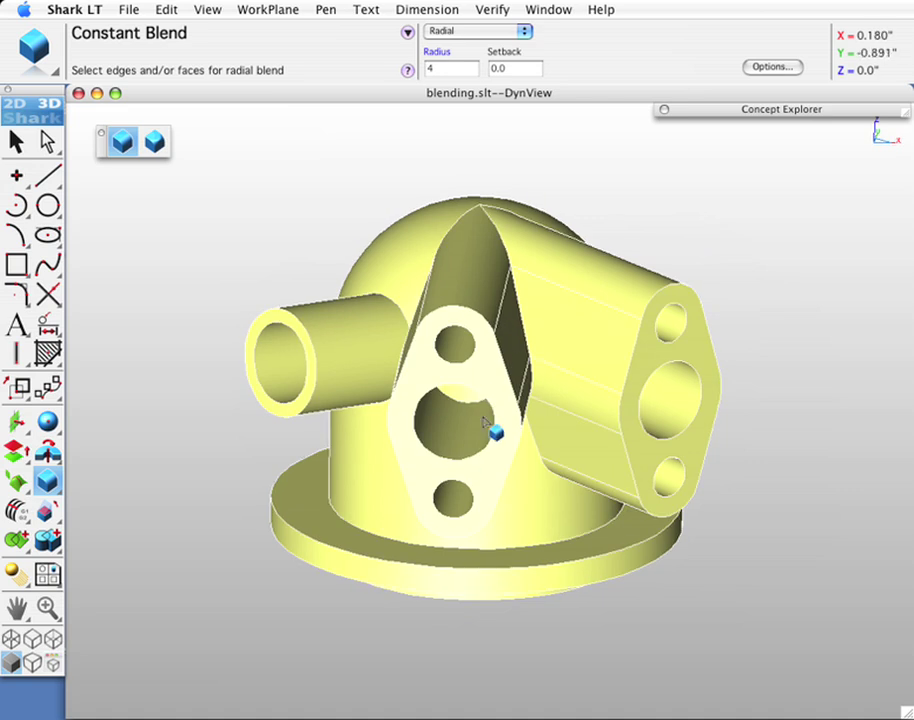
pyautogui.moveTo(435, 441); pyautogui.dragTo(663, 414, button='middle')
pyautogui.moveTo(414, 326); pyautogui.dragTo(443, 306, button='middle')
pyautogui.scroll(3, 461, 235)
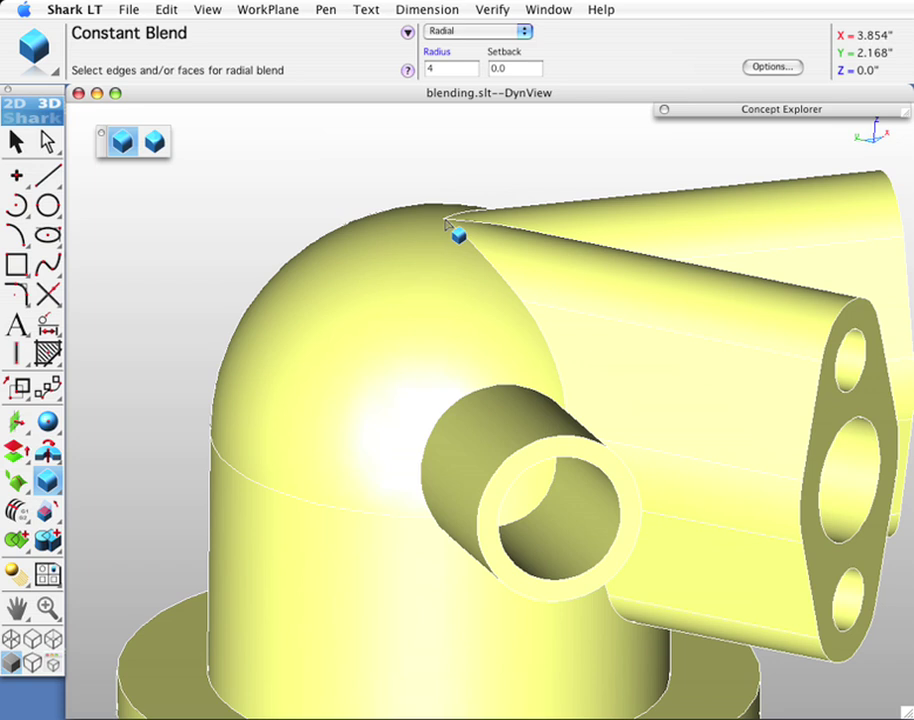
pyautogui.moveTo(633, 470); pyautogui.dragTo(496, 444, button='middle')
pyautogui.press('super+i')
pyautogui.moveTo(505, 587); pyautogui.dragTo(524, 485, button='middle')
pyautogui.moveTo(490, 356); pyautogui.dragTo(505, 424, button='middle')
# Apply a radial Constant Blend of radius 0.2 to the edge chain where the two flanged arms meet
pyautogui.click(44, 481)
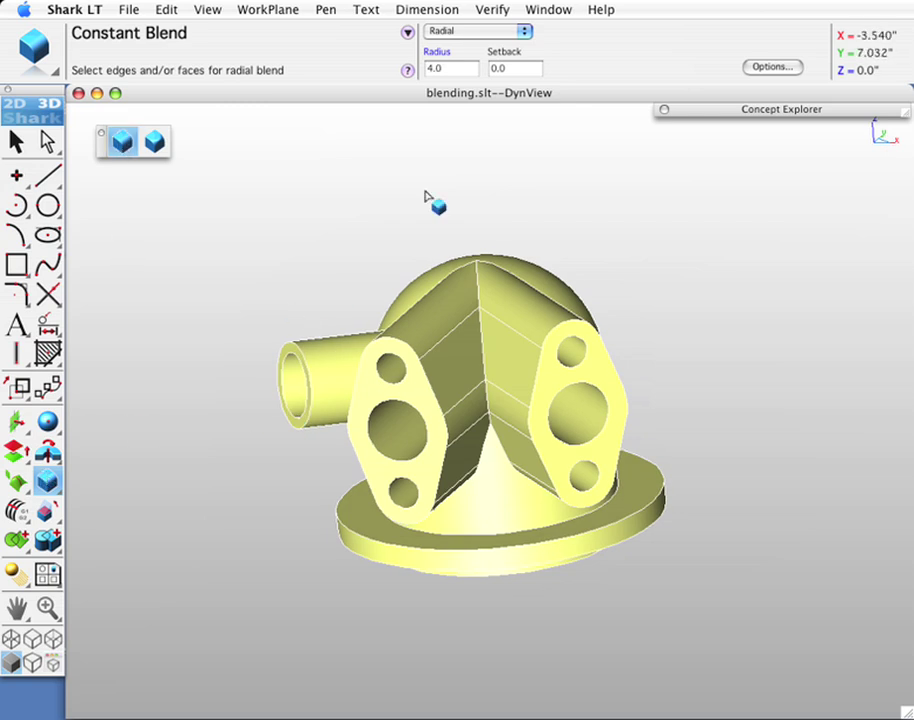
pyautogui.click(445, 58)
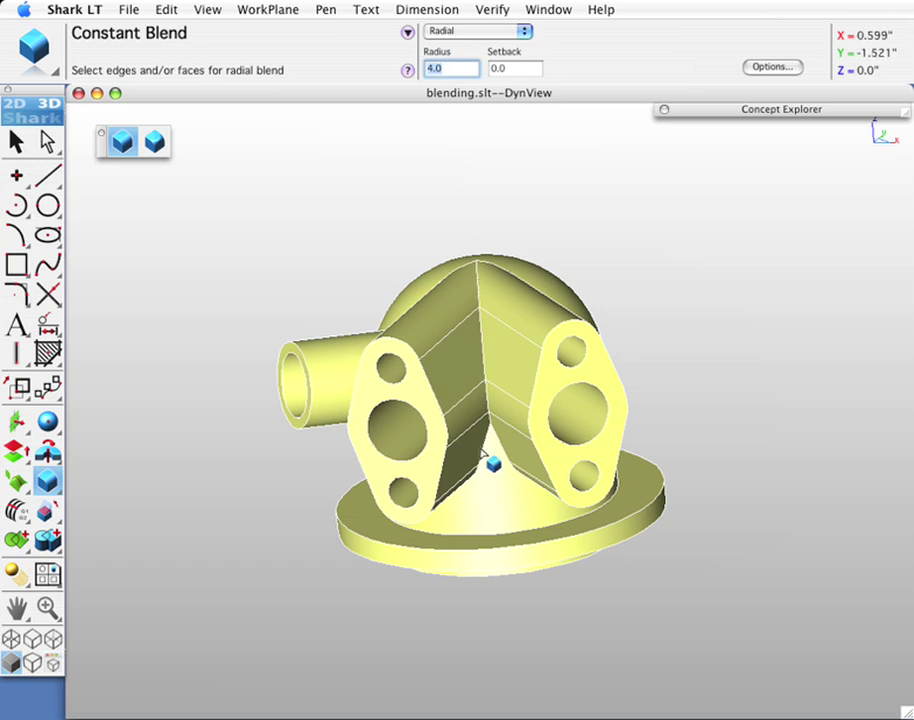
pyautogui.write('0.2')
pyautogui.press('Return')
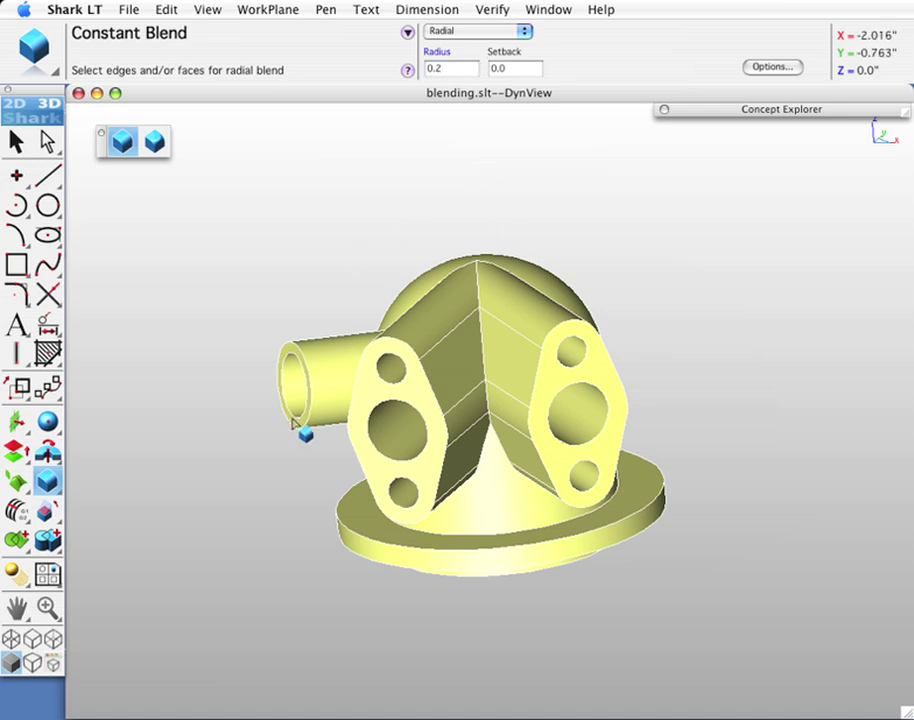
pyautogui.moveTo(296, 422); pyautogui.dragTo(314, 374, button='middle')
pyautogui.scroll(5, 490, 380)
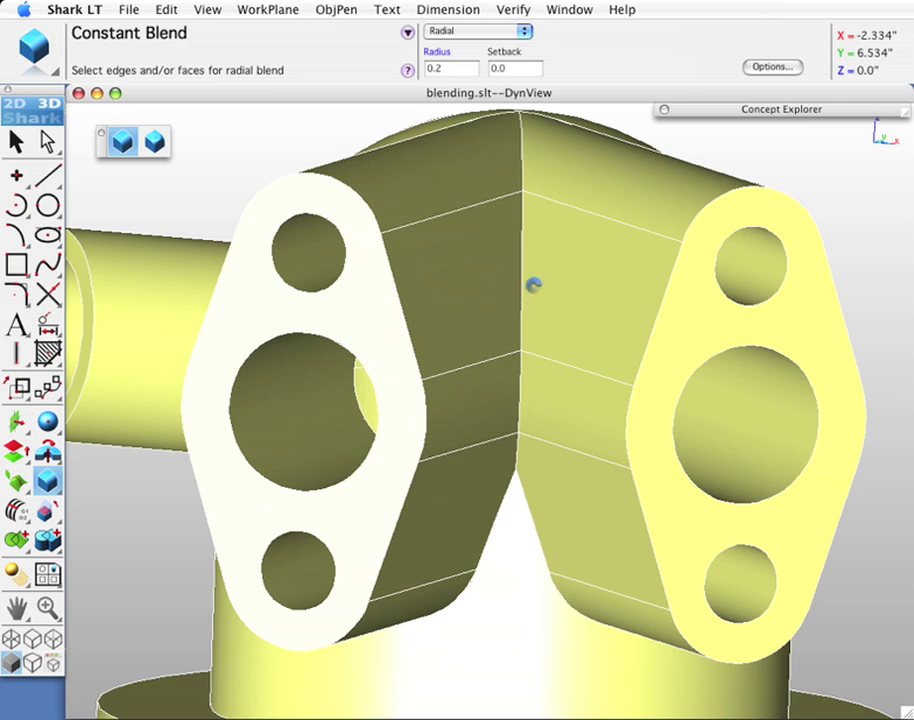
pyautogui.click(519, 248)
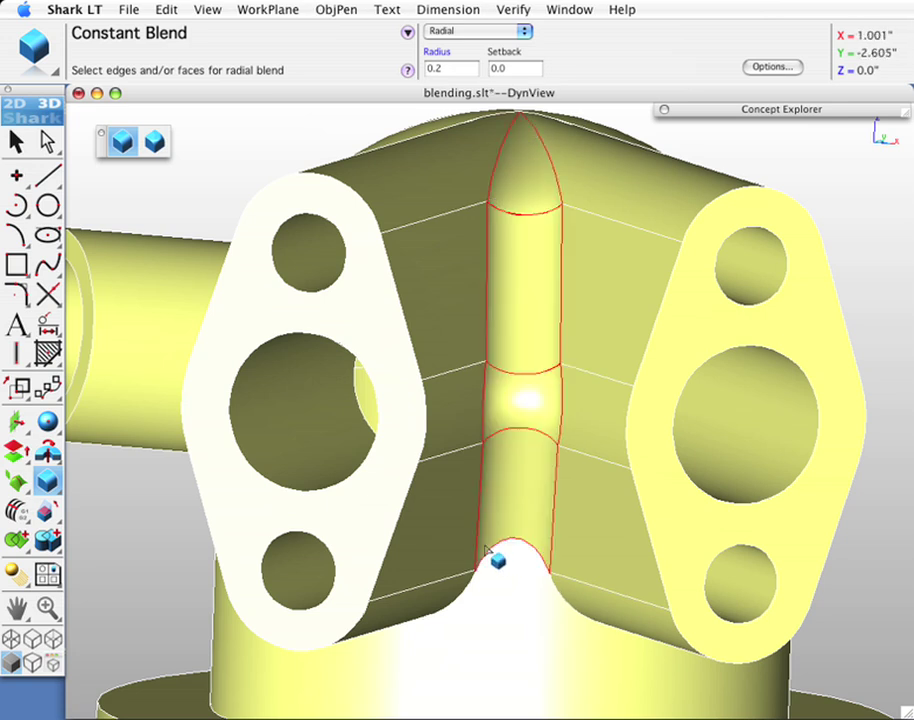
# Blend the edge where the side pipe meets the adjacent flanged arm, using the 0.2 radius
pyautogui.moveTo(404, 478); pyautogui.dragTo(517, 519, button='middle')
pyautogui.moveTo(842, 404); pyautogui.dragTo(659, 402, button='middle')
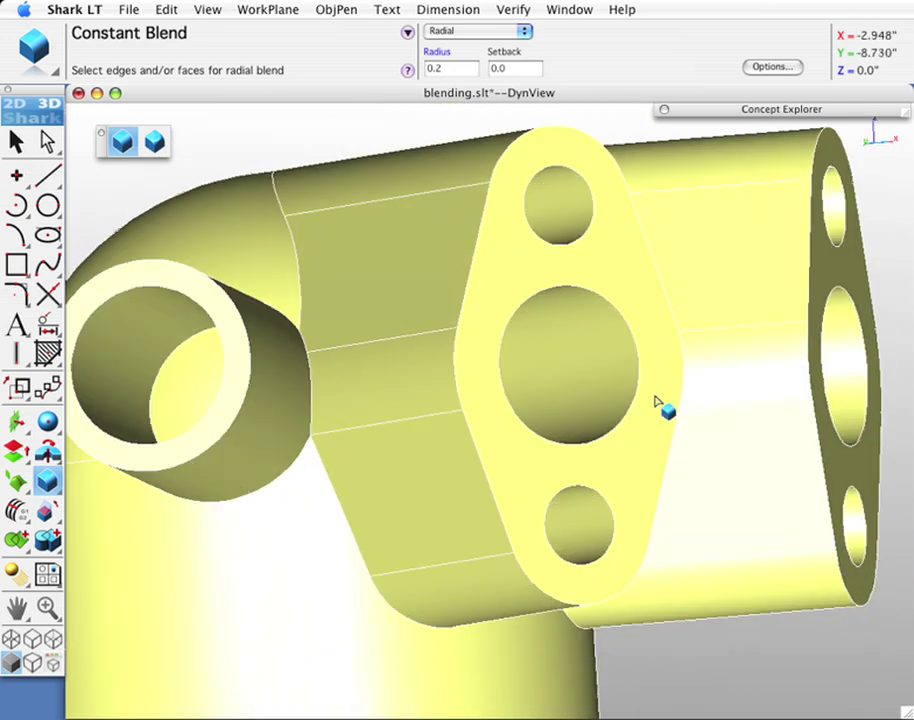
pyautogui.click(316, 394)
pyautogui.moveTo(545, 466); pyautogui.dragTo(535, 430, button='middle')
pyautogui.moveTo(423, 417); pyautogui.dragTo(337, 494, button='middle')
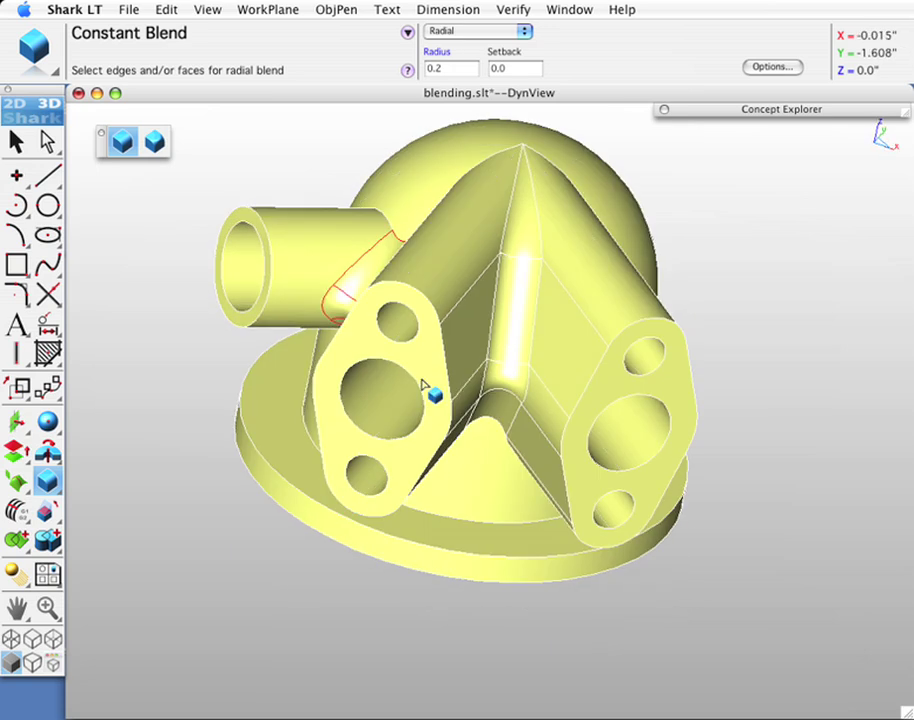
# Blend the edge chain where the flanged arms and side pipe join the domed body, using the 0.2 radius
pyautogui.moveTo(710, 492)
pyautogui.mouseDown(button='middle')
pyautogui.moveTo(702, 502)
pyautogui.moveTo(718, 490)
pyautogui.mouseUp(button='middle')
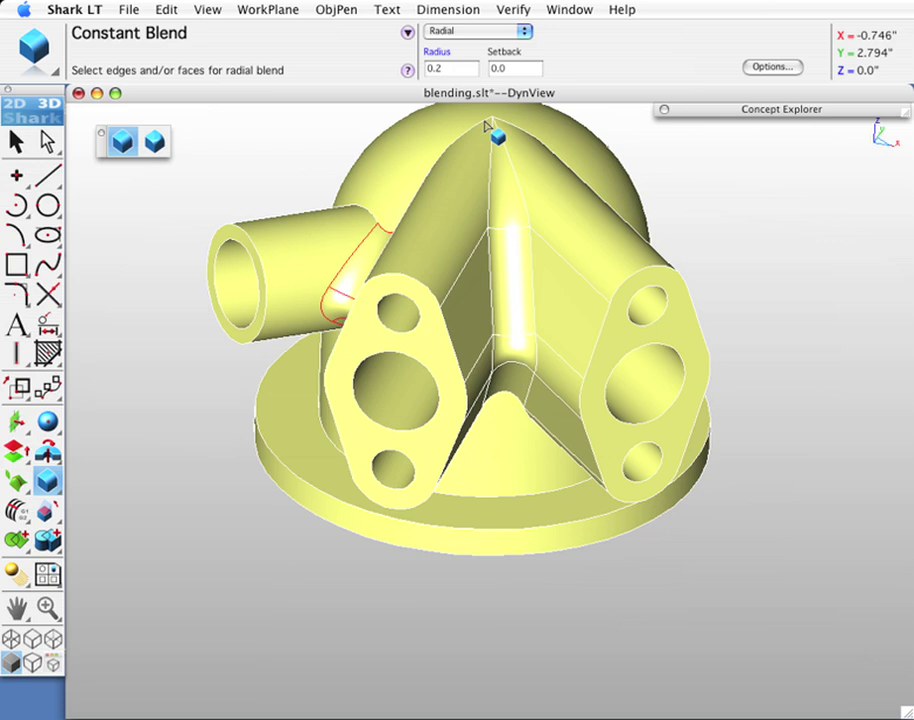
pyautogui.moveTo(359, 482); pyautogui.dragTo(581, 377, button='middle')
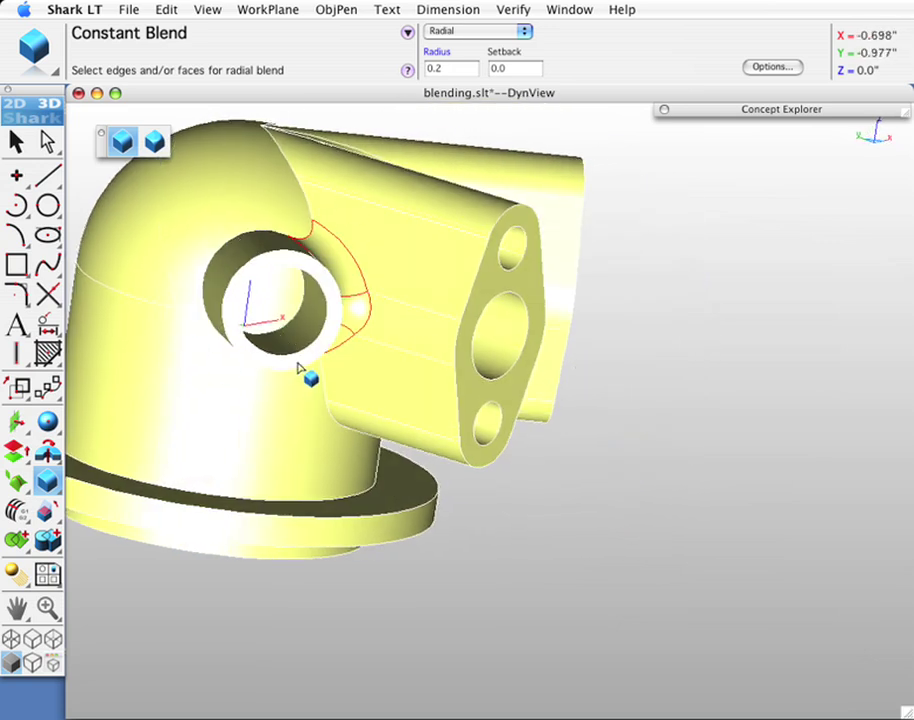
pyautogui.moveTo(408, 380); pyautogui.dragTo(263, 318, button='middle')
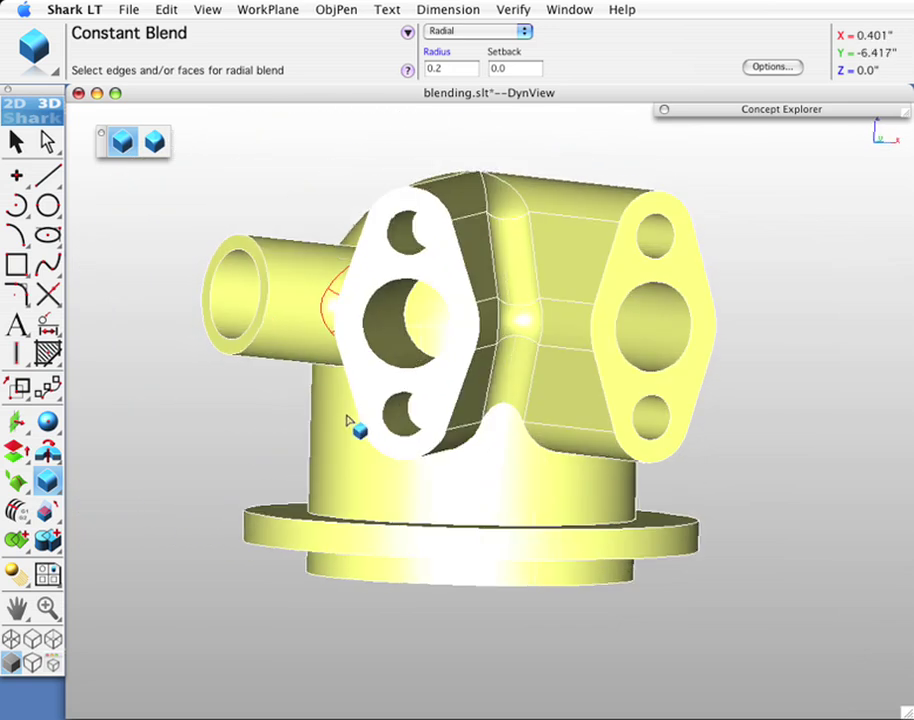
pyautogui.moveTo(652, 333); pyautogui.dragTo(597, 300, button='middle')
pyautogui.moveTo(439, 445); pyautogui.dragTo(602, 484, button='middle')
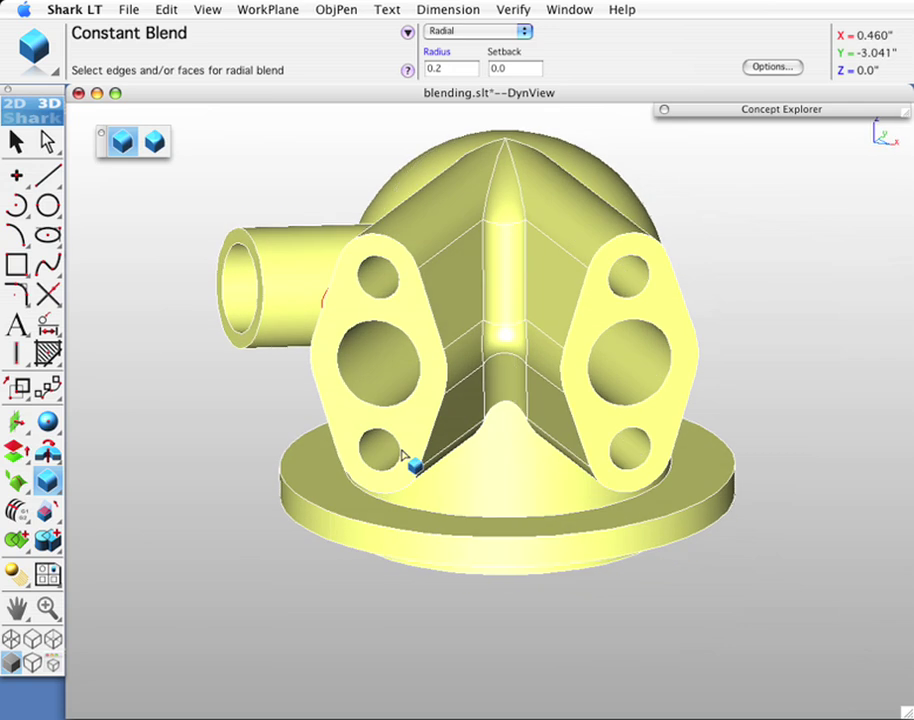
pyautogui.moveTo(402, 400); pyautogui.dragTo(428, 366, button='middle')
pyautogui.click(410, 131)
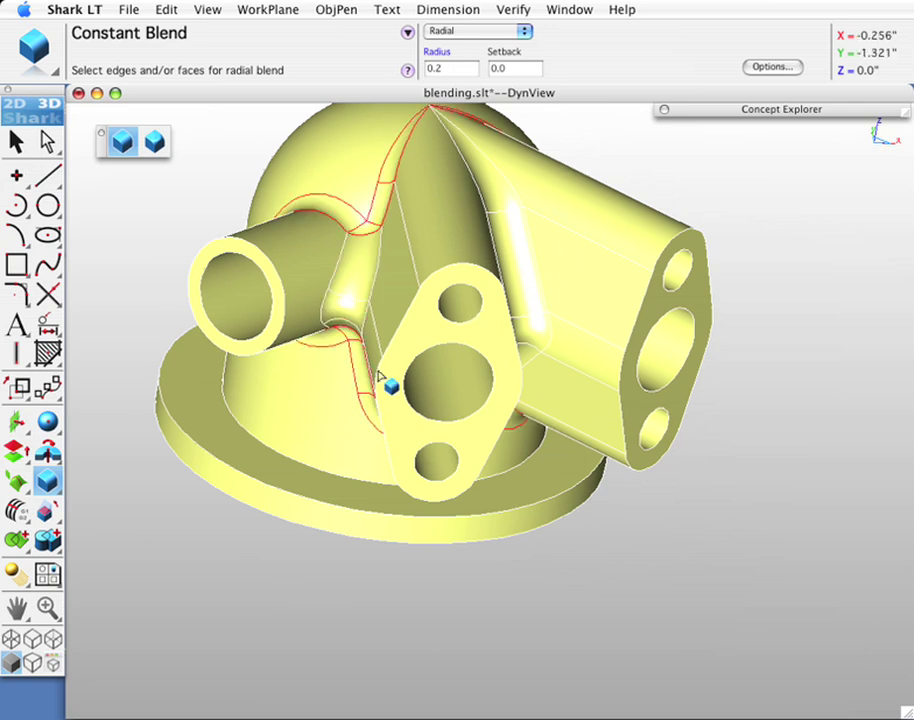
# Leave the blend command and inspect the finished blends around the arms, pipe and dome from several angles
pyautogui.press('super+f')
pyautogui.moveTo(455, 465); pyautogui.dragTo(381, 377, button='middle')
pyautogui.moveTo(602, 398); pyautogui.dragTo(612, 443, button='middle')
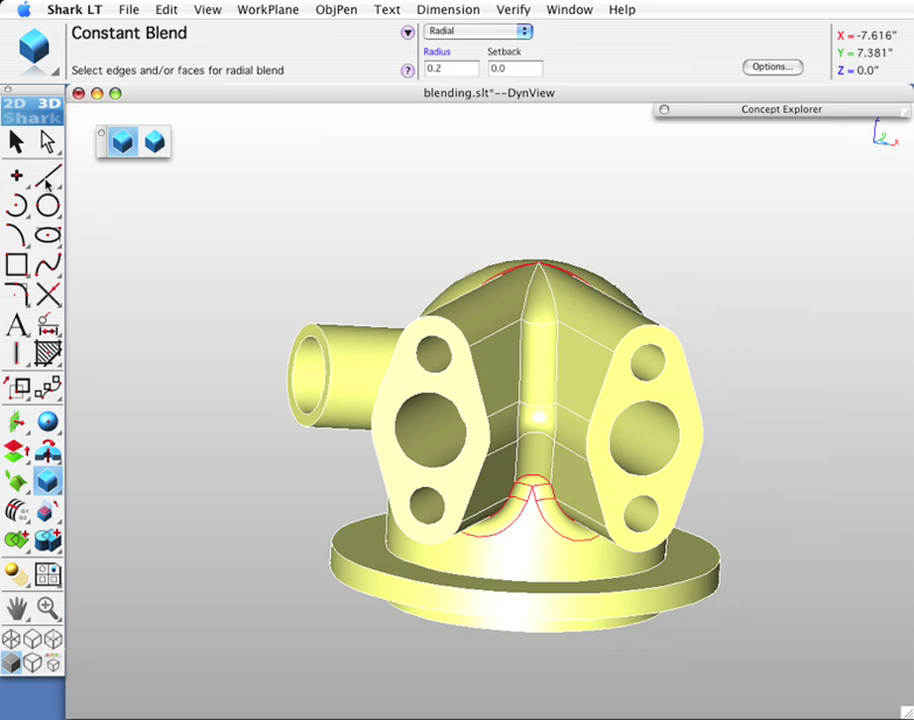
pyautogui.click(16, 141)
pyautogui.scroll(2, 481, 404)
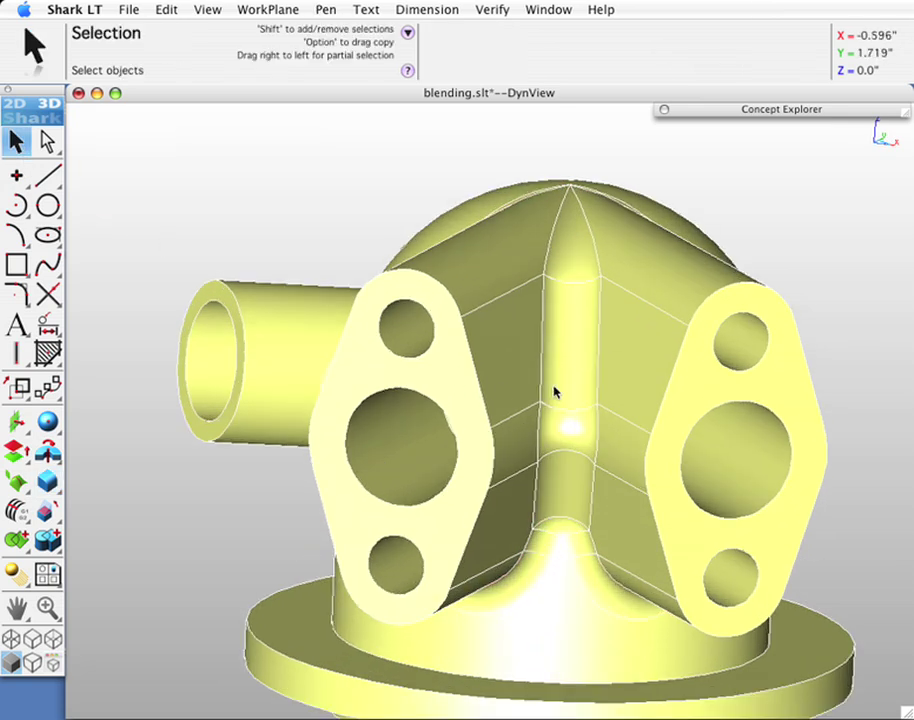
pyautogui.scroll(-1, 503, 393)
pyautogui.moveTo(513, 503); pyautogui.dragTo(496, 408, button='middle')
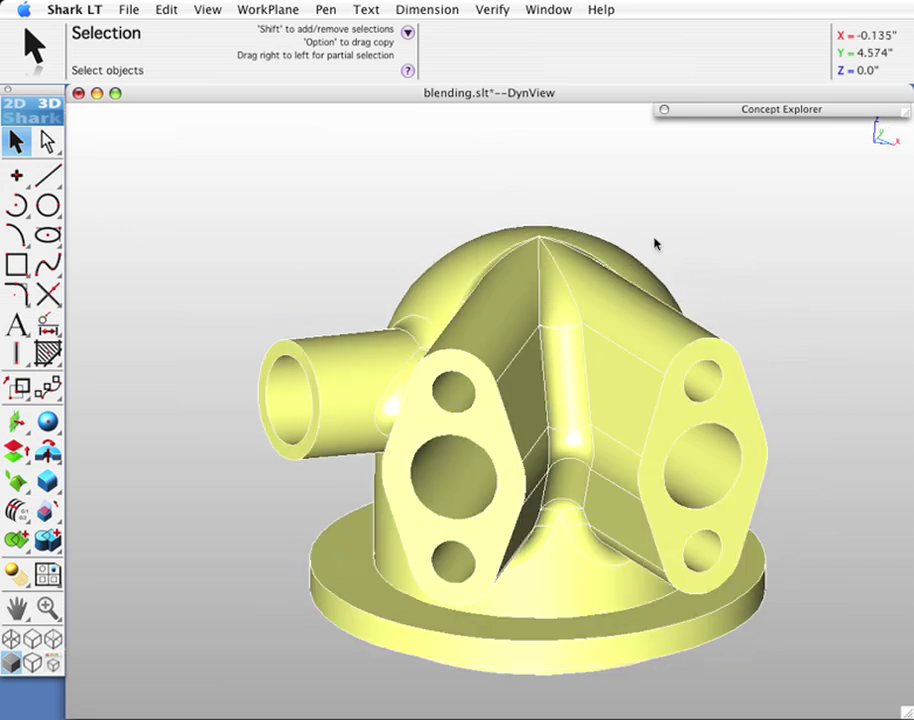
# Isolate the MultiRadius Blend layer and fit its stacked-cube solid in the view
pyautogui.click(704, 112)
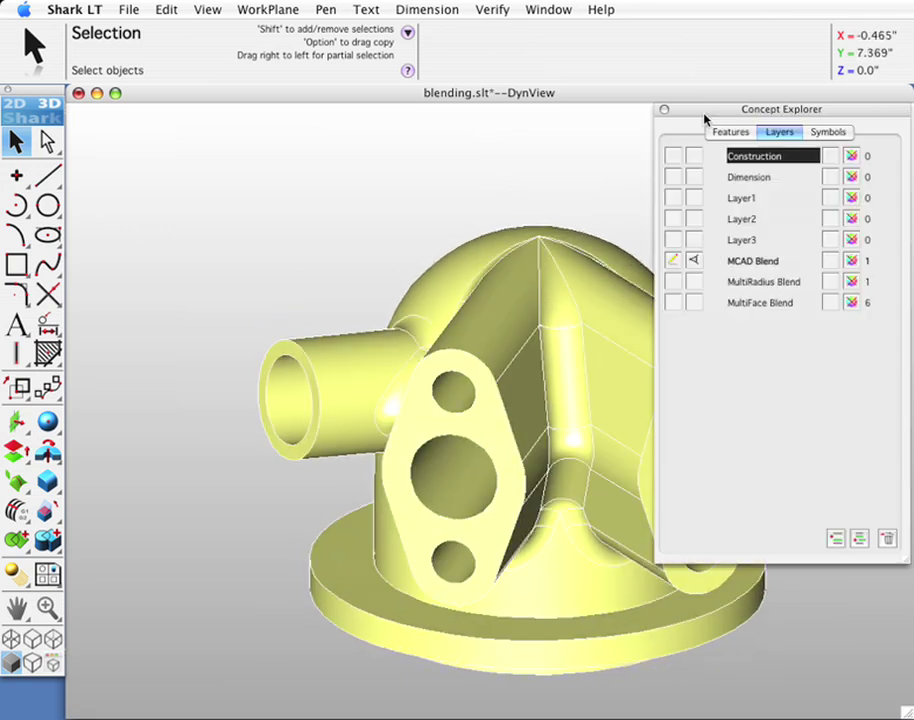
pyautogui.rightClick(695, 286)
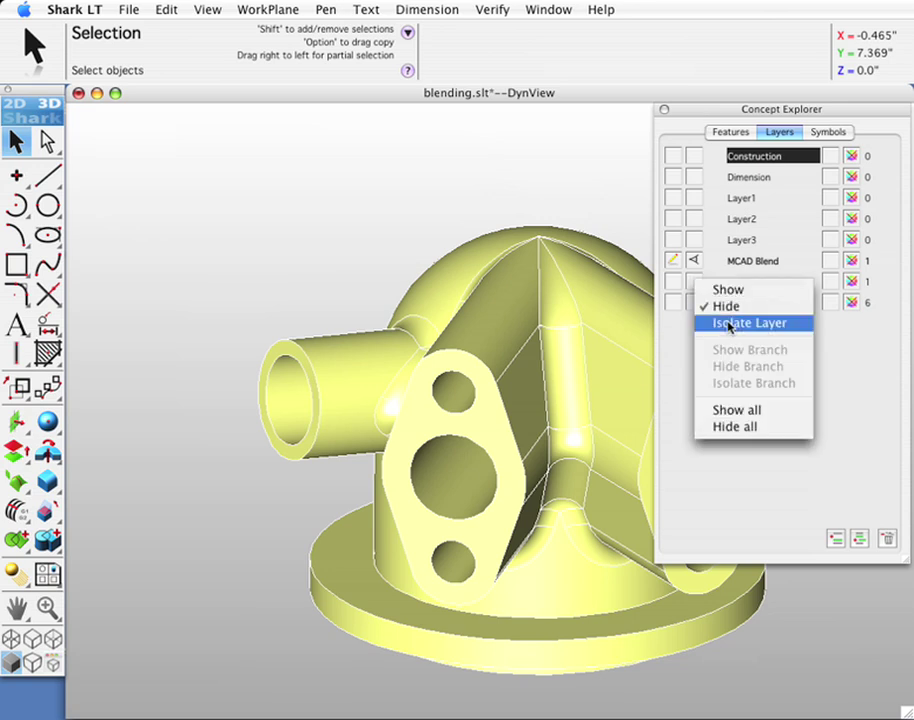
pyautogui.click(727, 322)
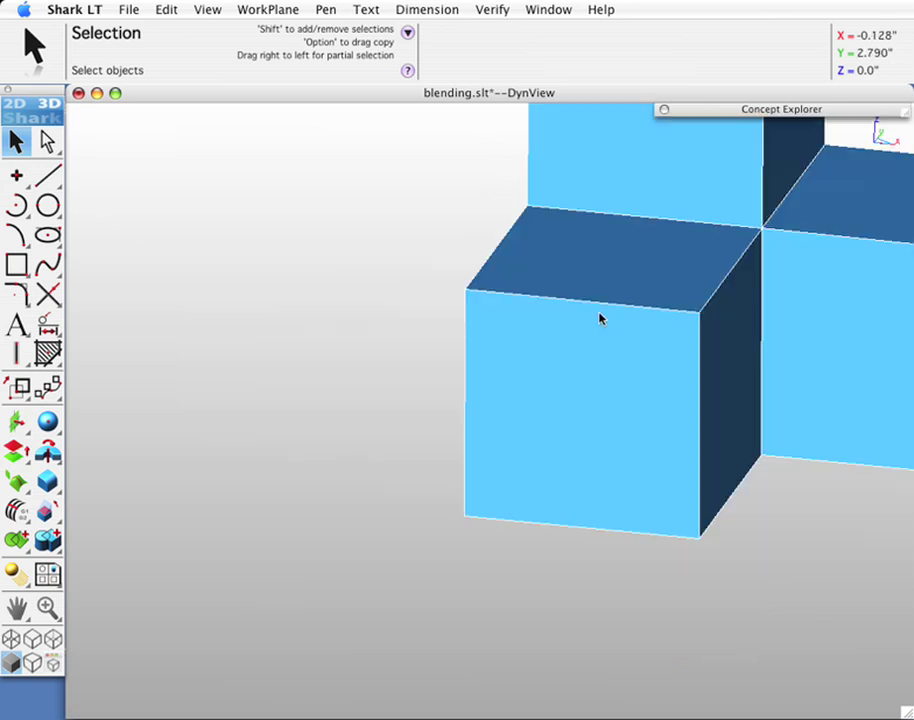
pyautogui.press('super+f')
pyautogui.moveTo(541, 527)
pyautogui.mouseDown(button='middle')
pyautogui.moveTo(537, 555)
pyautogui.moveTo(468, 547)
pyautogui.moveTo(527, 533)
pyautogui.mouseUp(button='middle')
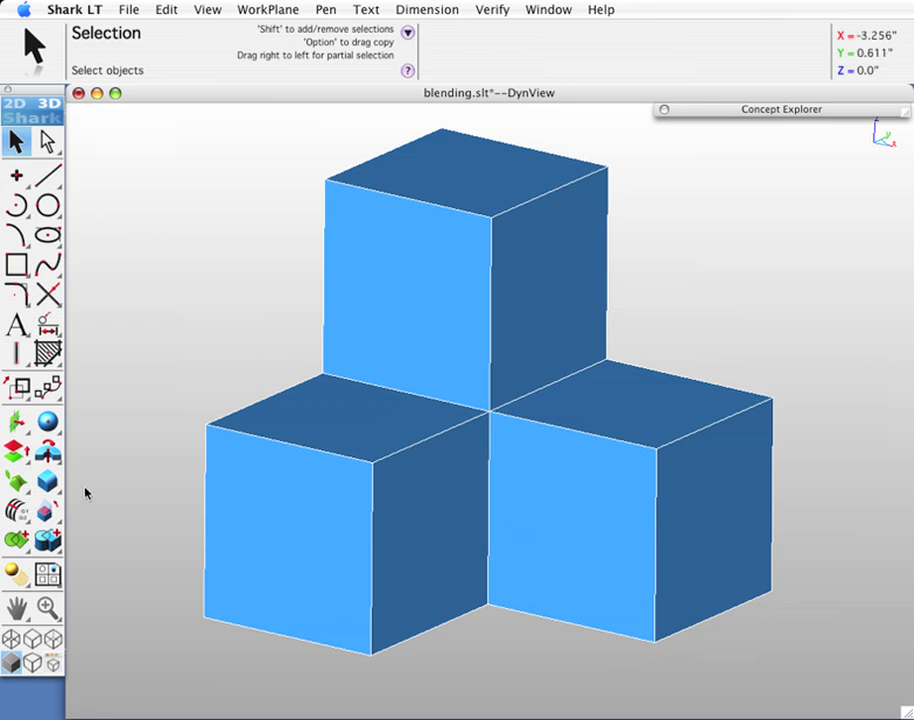
# Apply a radial Constant Blend of radius 0.5 to the six edges meeting at the stacked-cube solid's central vertex
pyautogui.click(48, 482)
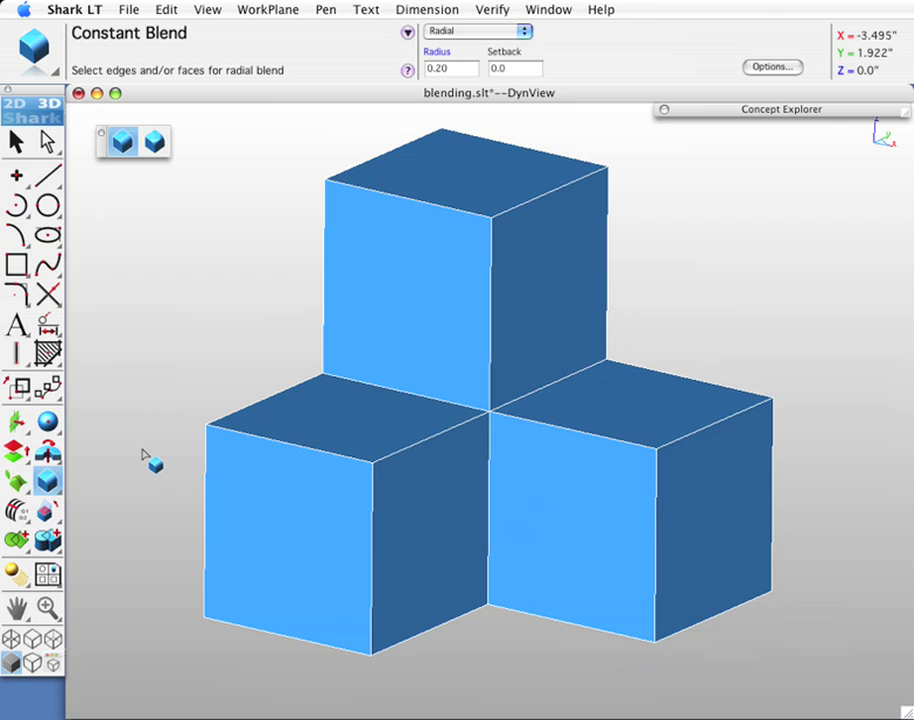
pyautogui.doubleClick(436, 67)
pyautogui.write('0.5')
pyautogui.press('Return')
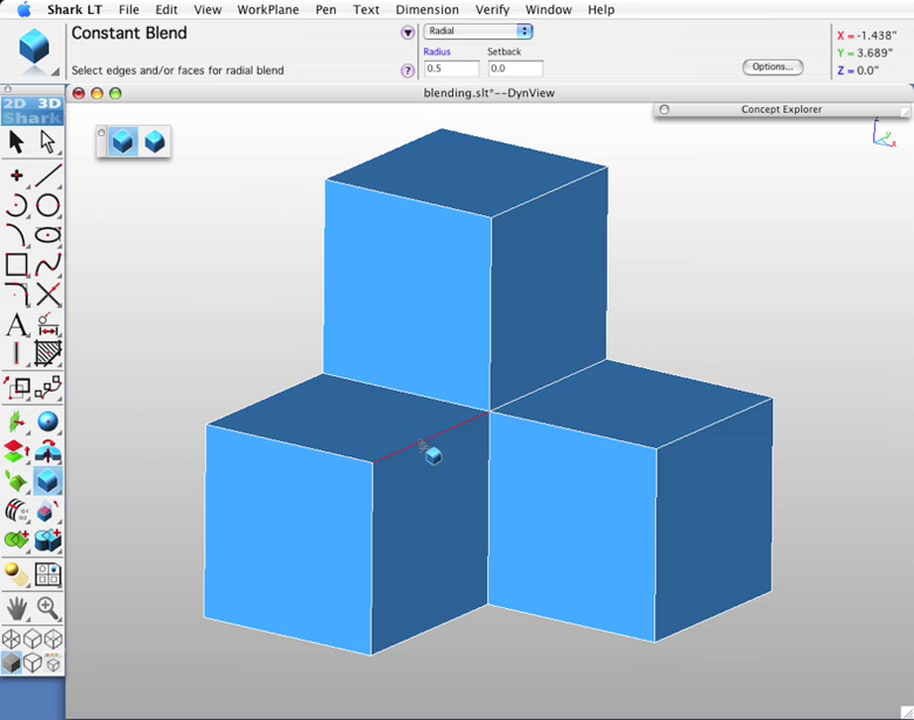
pyautogui.click(491, 365)
pyautogui.click(549, 387)
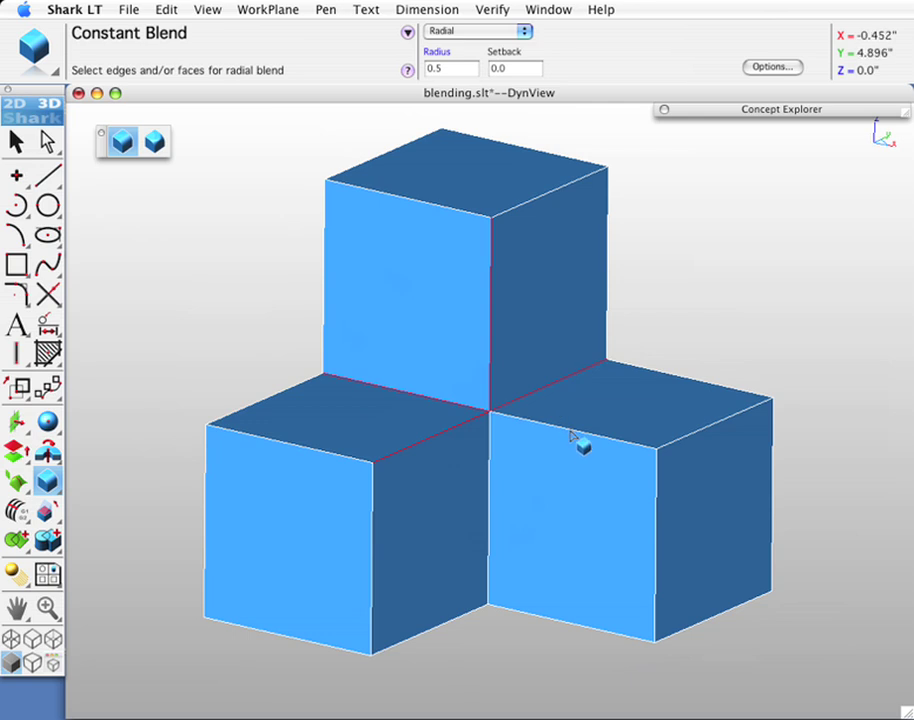
pyautogui.click(570, 430)
pyautogui.click(490, 492)
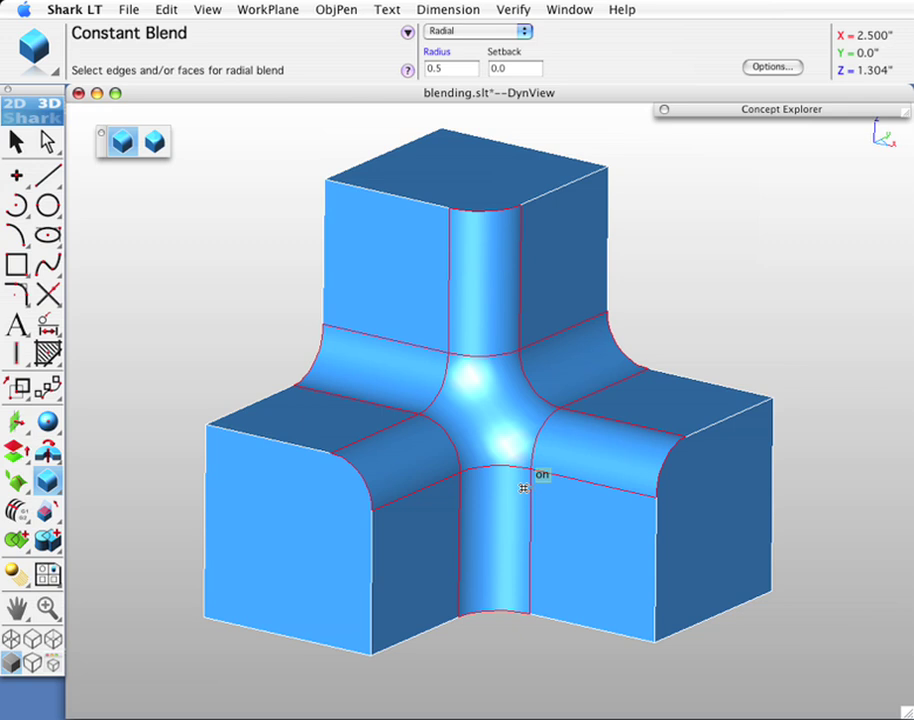
# In the fillet's object info, set the radius of Edge_1800203 to 0.250 and of Edge_1300212 to 0.450
pyautogui.press('super+l')
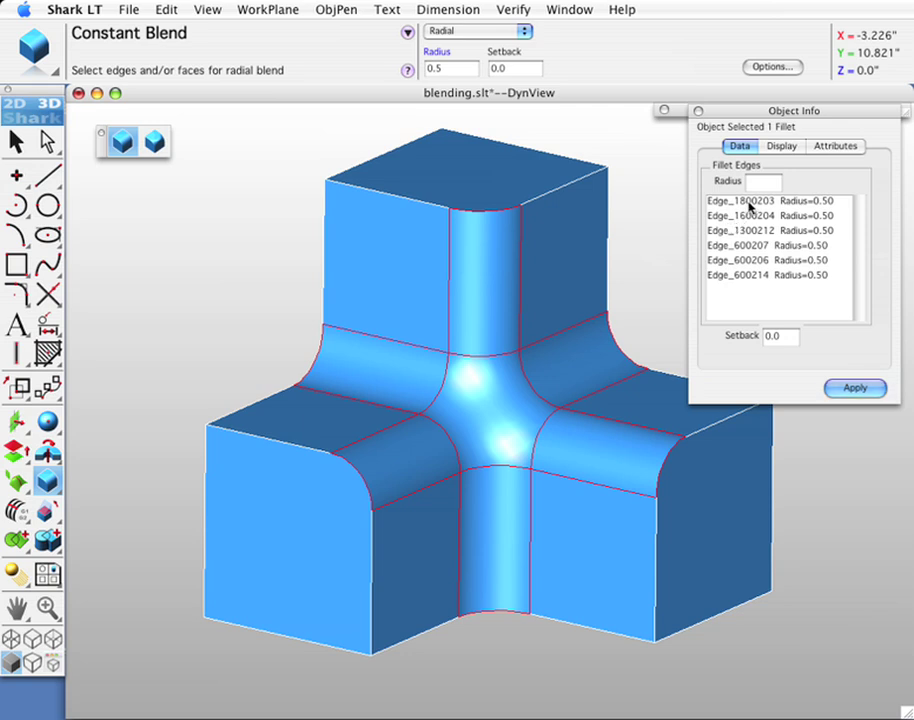
pyautogui.click(737, 203)
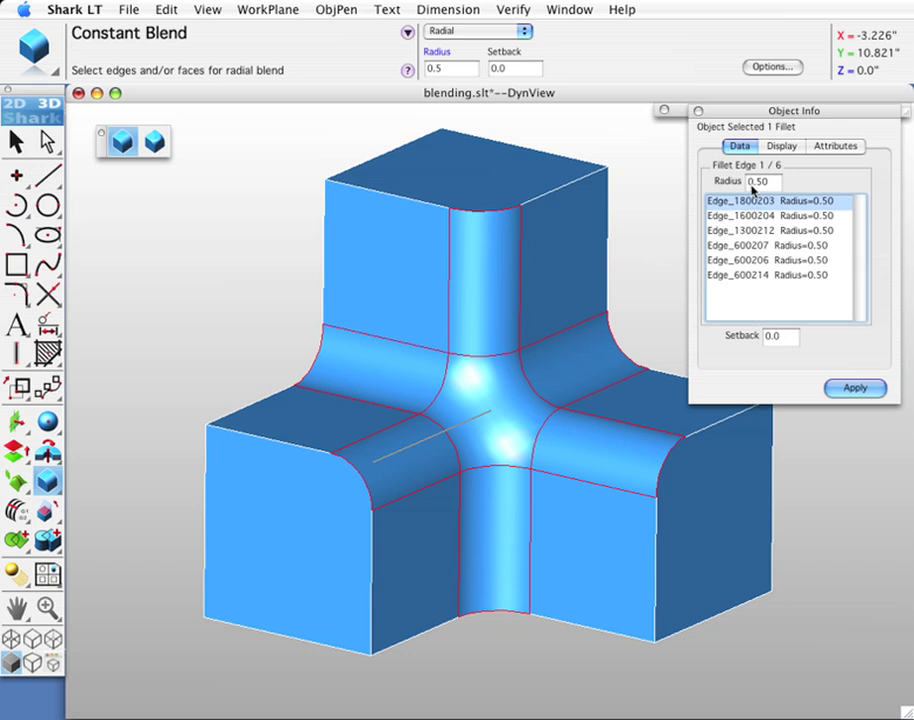
pyautogui.click(757, 183)
pyautogui.write('2')
pyautogui.click(777, 231)
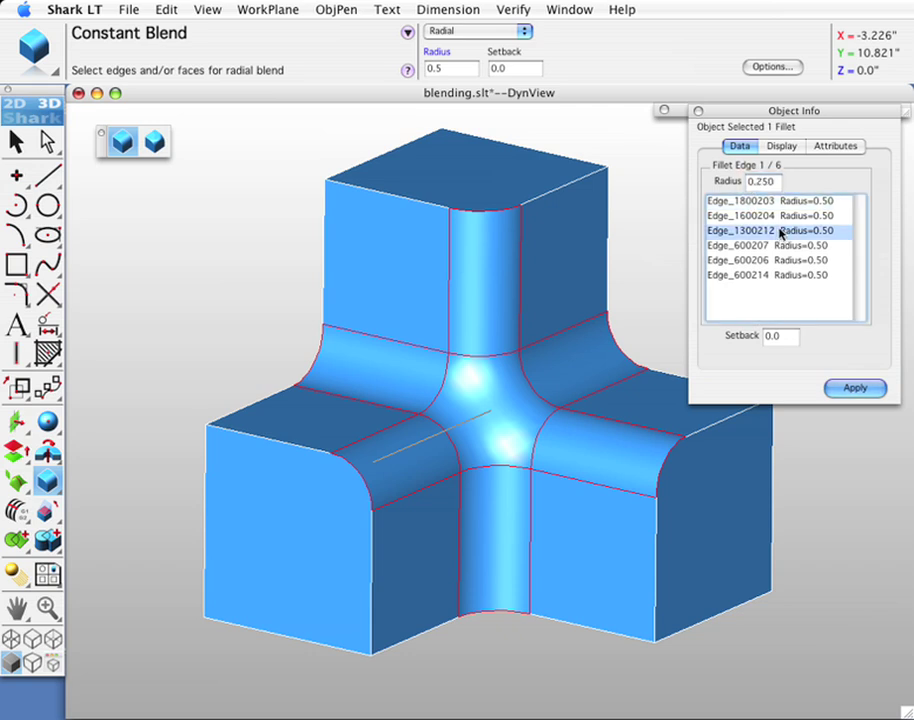
pyautogui.click(757, 183)
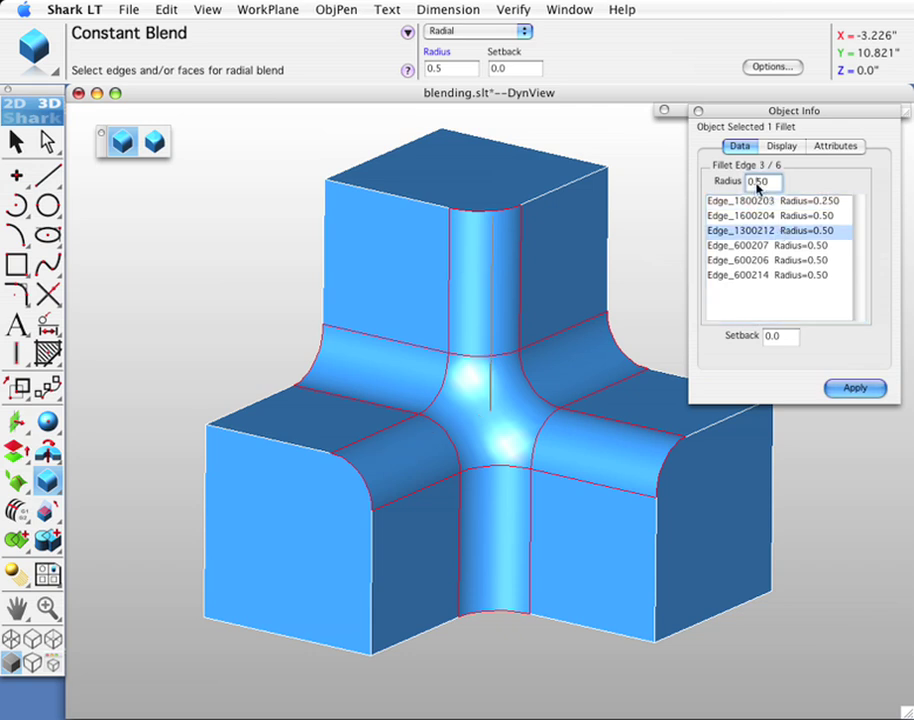
pyautogui.write('4')
# Set the radius of Edge_600206 to 0.750 and the fillet's setback to 1, and apply the changes
pyautogui.click(783, 261)
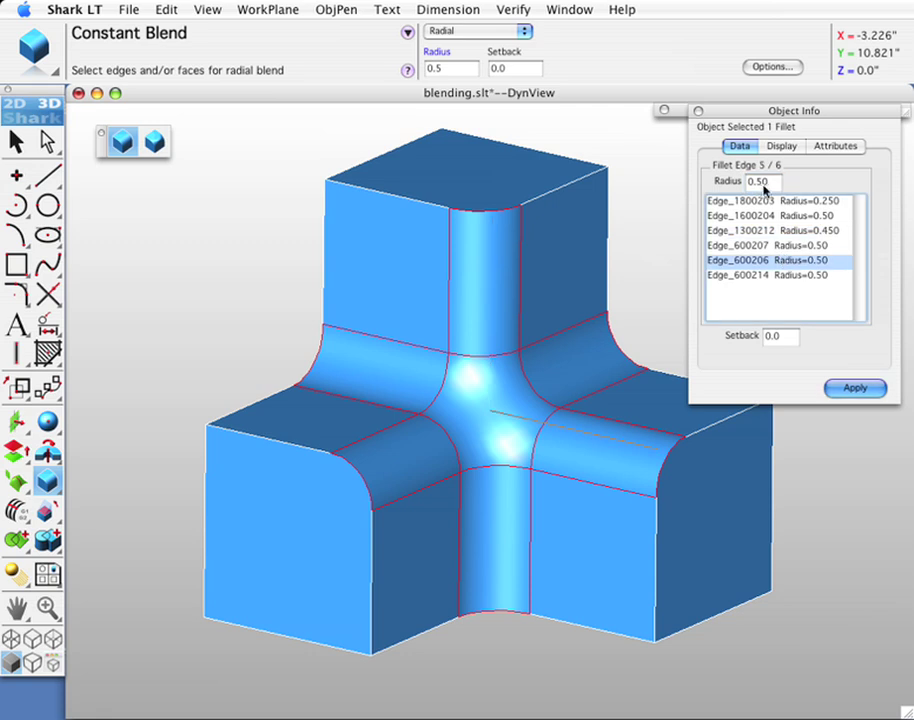
pyautogui.click(759, 184)
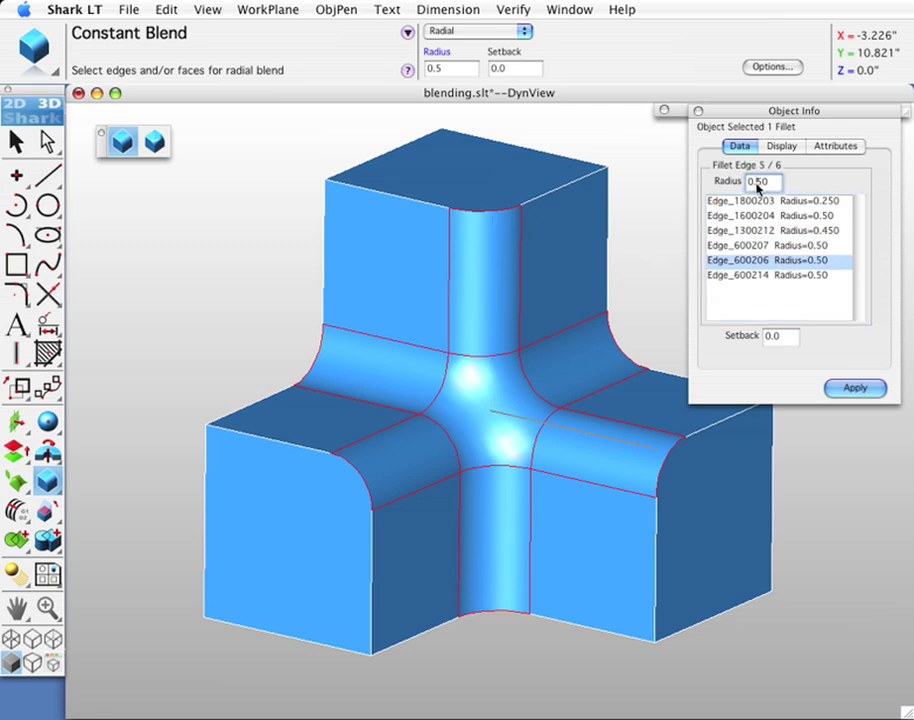
pyautogui.click(769, 337)
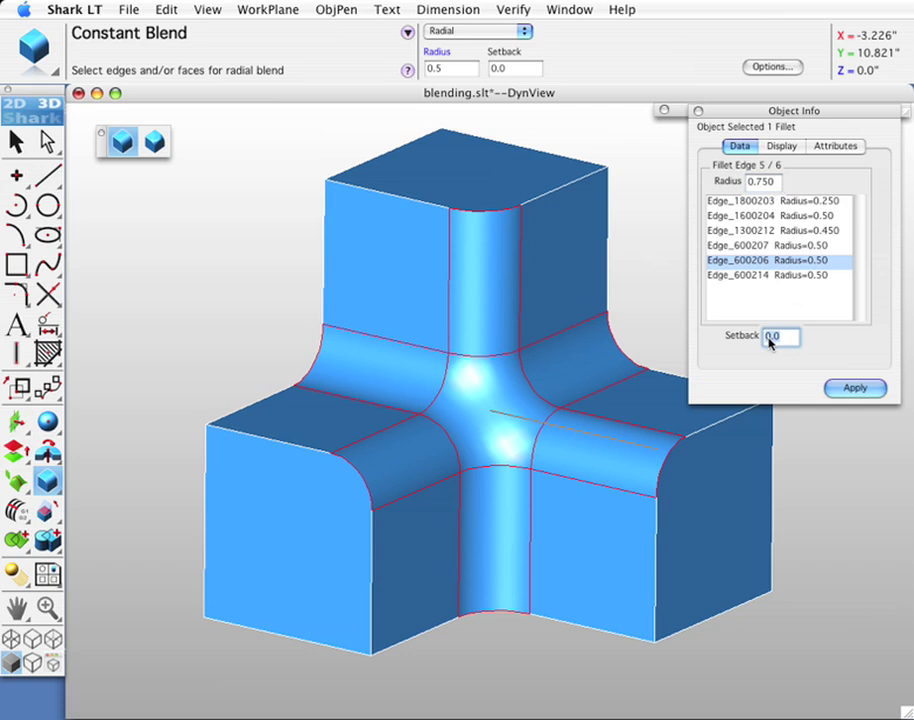
pyautogui.write('1')
pyautogui.click(853, 389)
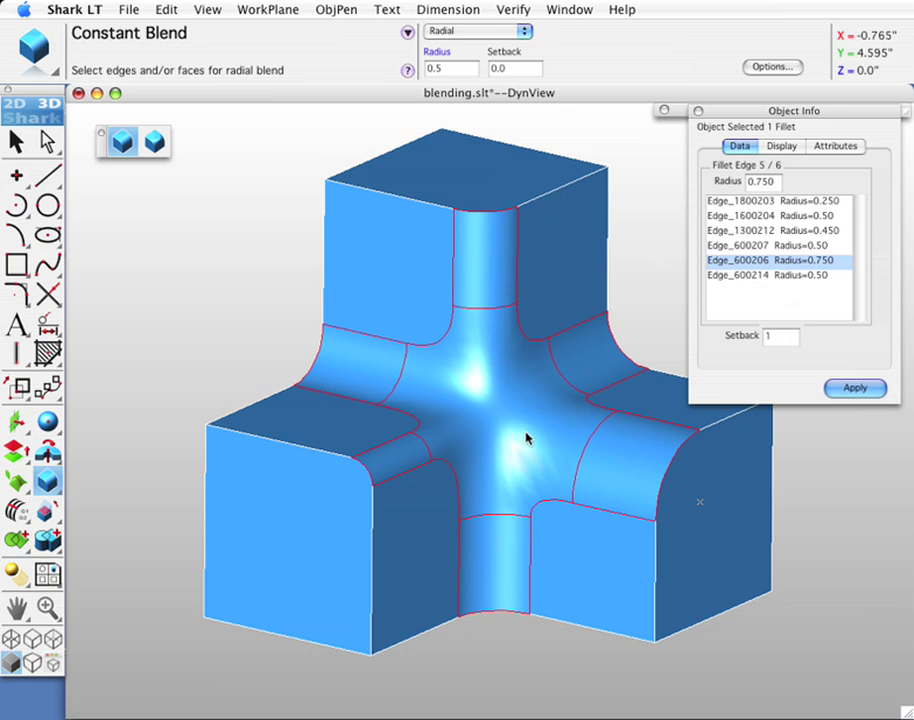
# Set the fillet's setback to 0.8, apply the change, deselect the solid and close its object info
pyautogui.click(775, 337)
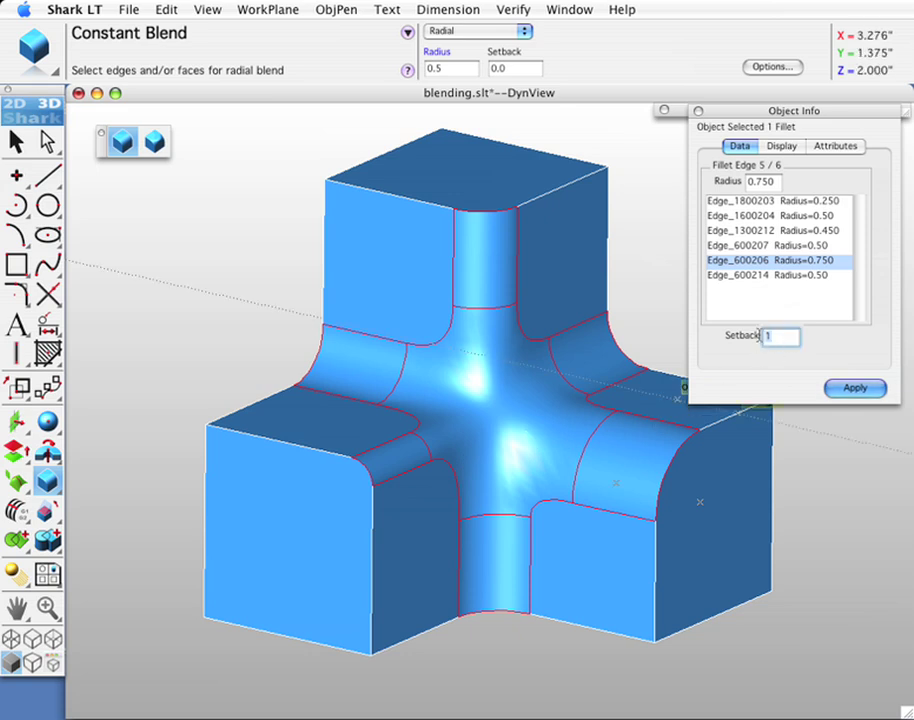
pyautogui.write('0.8')
pyautogui.click(855, 389)
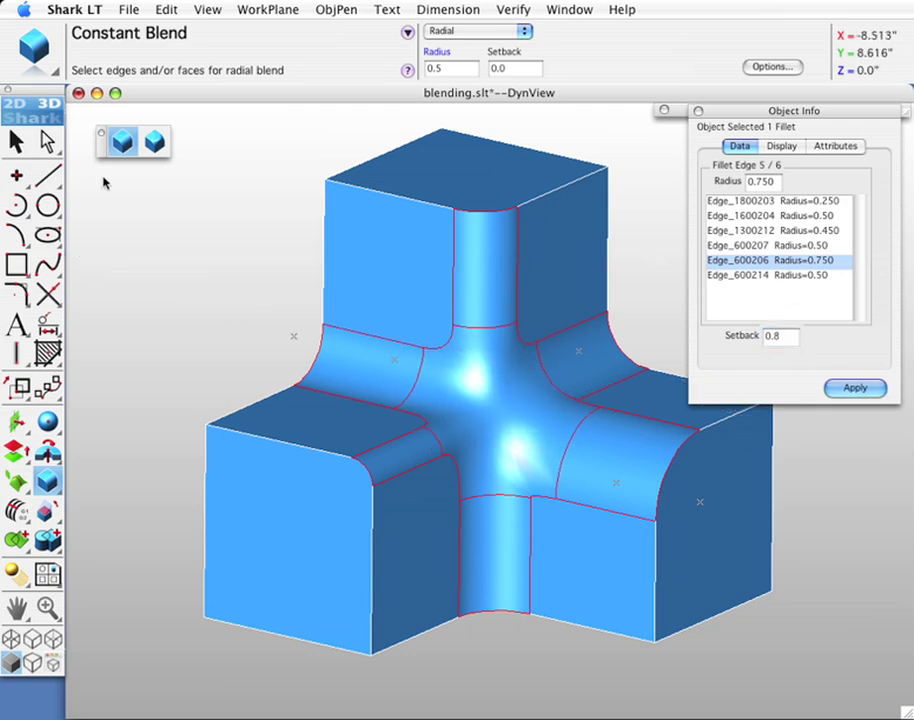
pyautogui.click(16, 141)
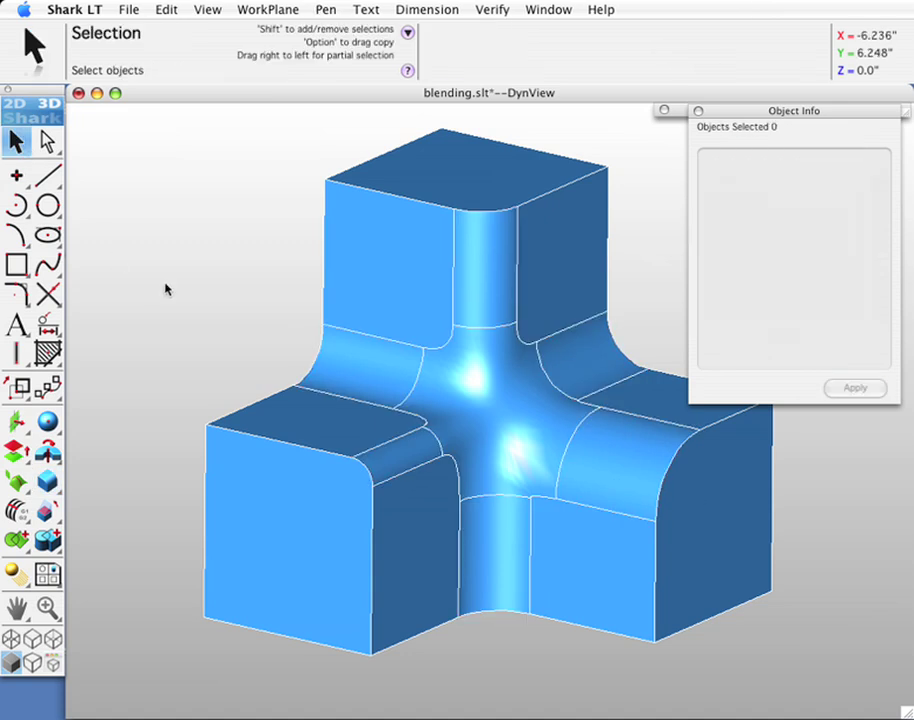
pyautogui.click(698, 111)
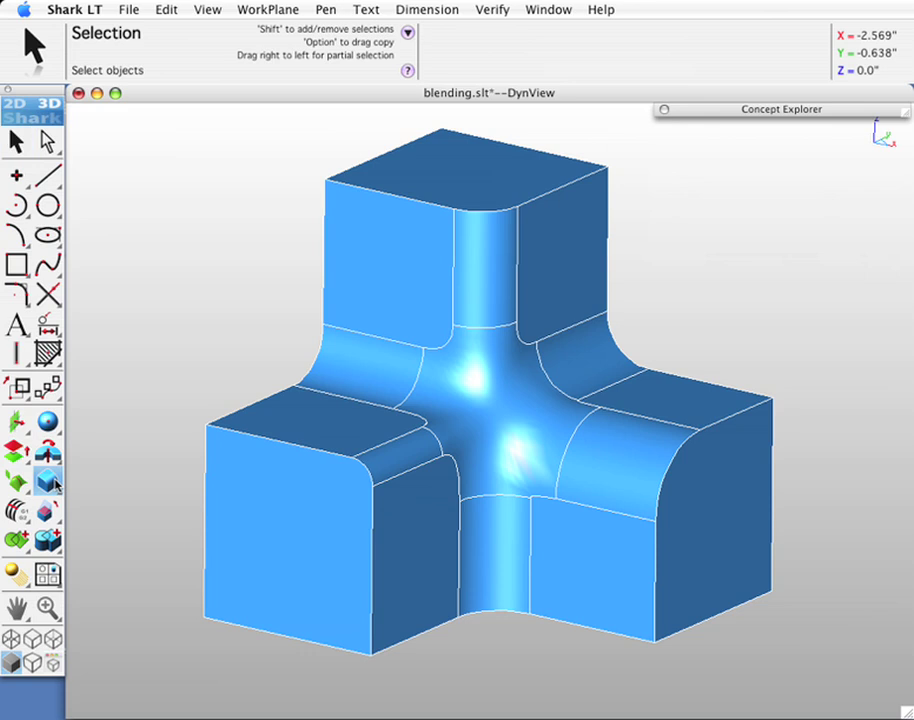
# Shell the stacked-cube solid with an offset of 0.1, leaving the back faces 600200 and 600201 and bottom face 600198 open
pyautogui.moveTo(61, 484); pyautogui.dragTo(208, 483)
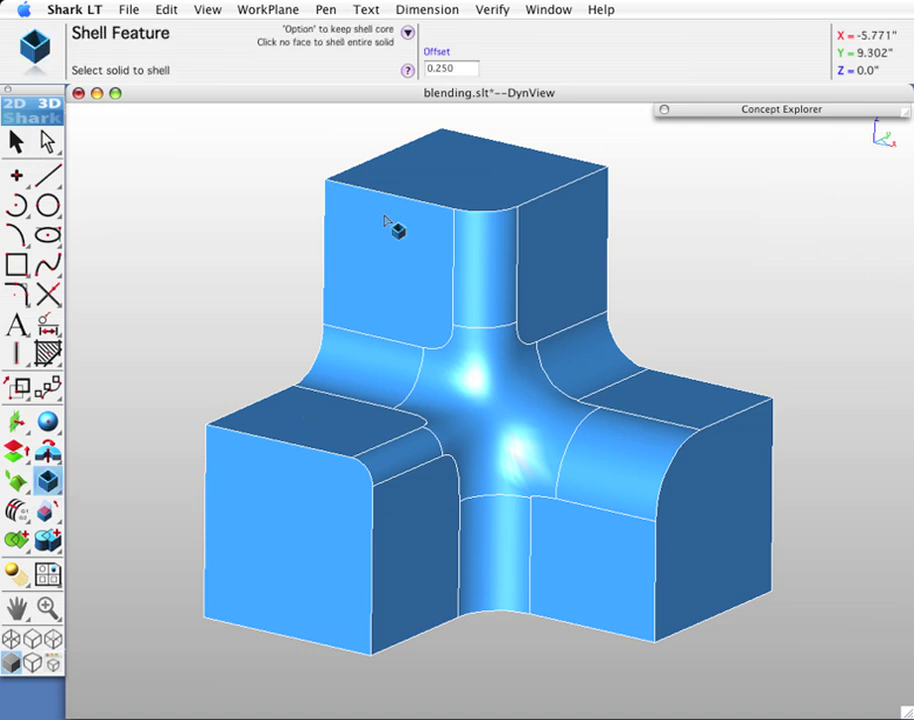
pyautogui.click(446, 67)
pyautogui.write('0.1')
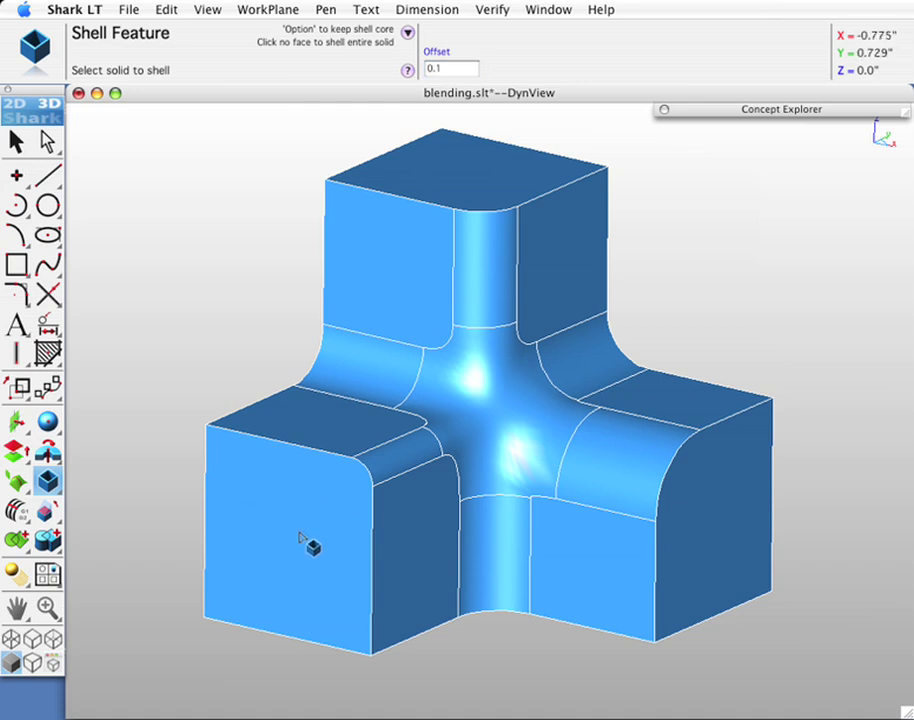
pyautogui.click(306, 539)
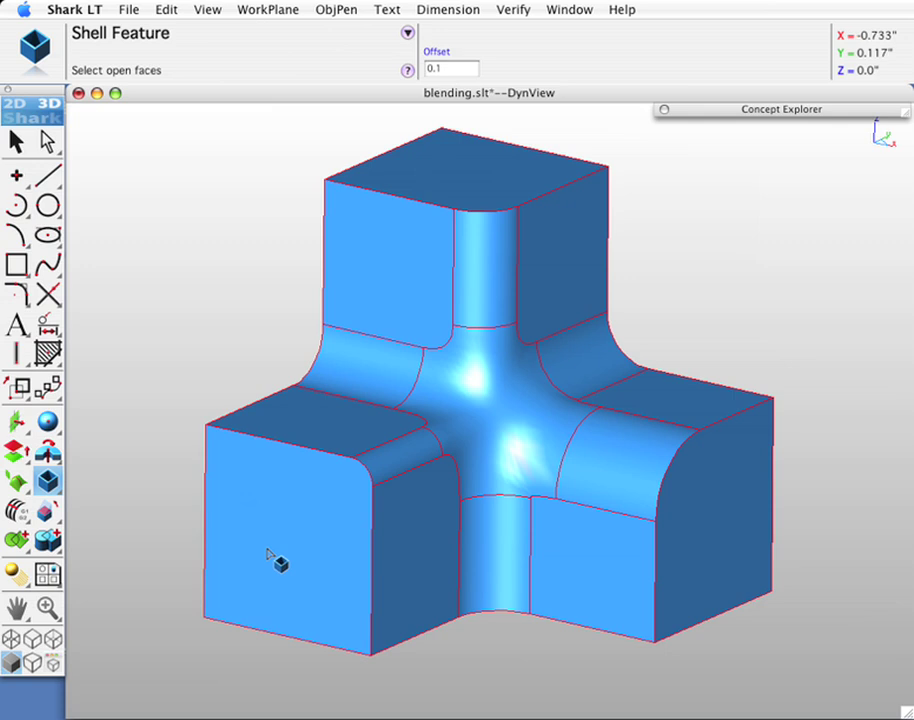
pyautogui.click(240, 512)
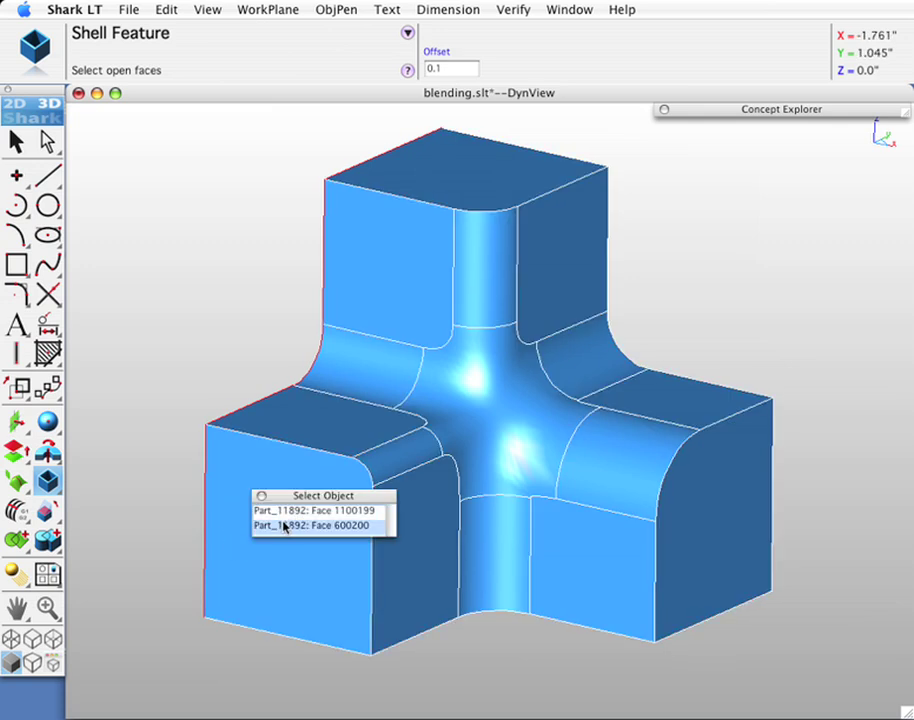
pyautogui.click(285, 525)
pyautogui.click(365, 641)
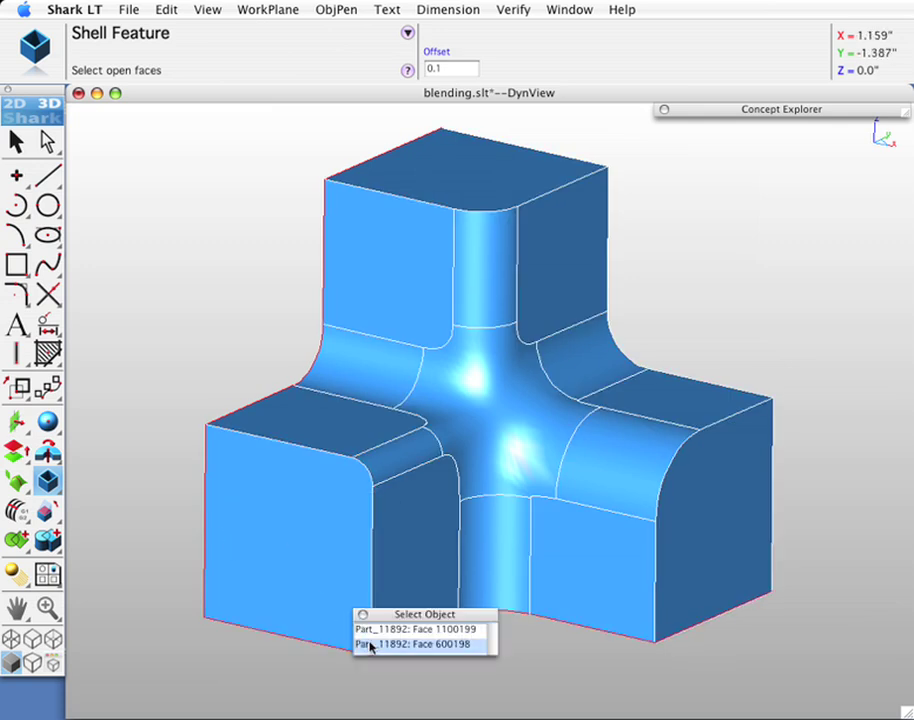
pyautogui.click(367, 644)
pyautogui.click(768, 516)
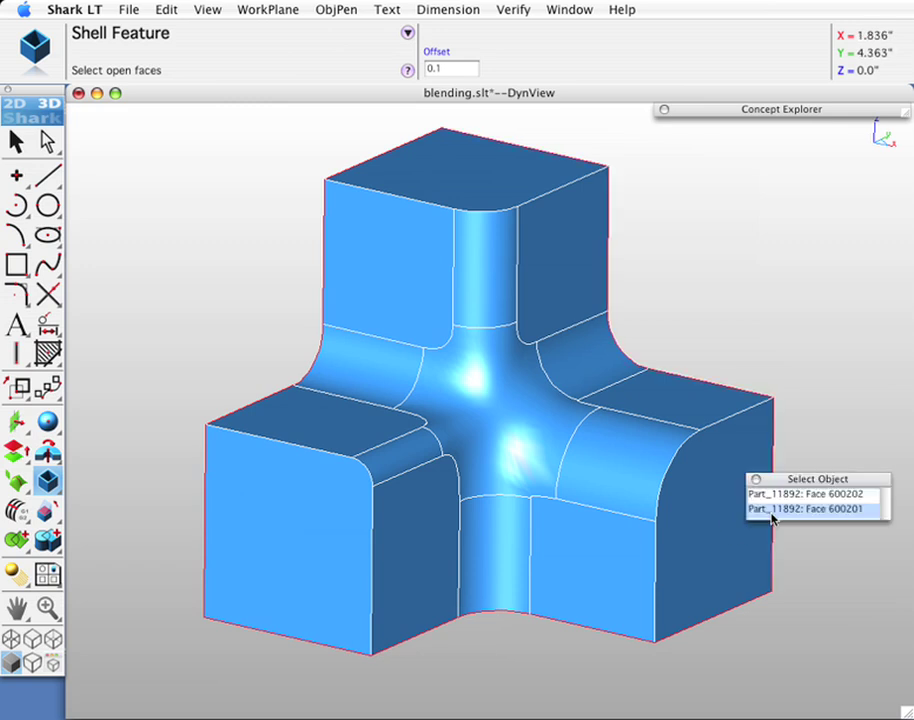
pyautogui.click(771, 511)
pyautogui.press('Return')
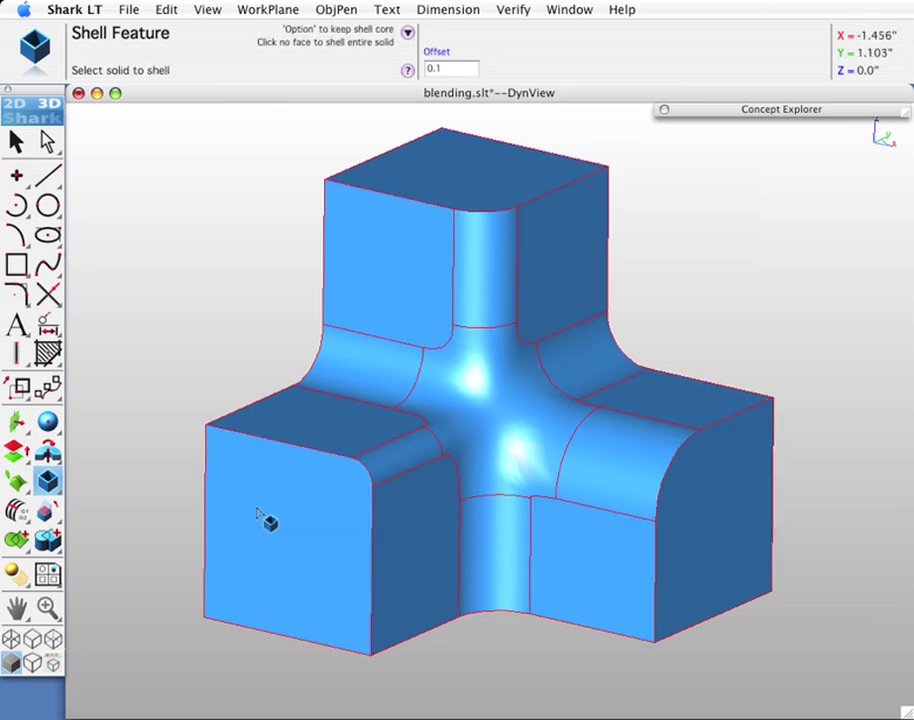
# Examine the shelled stacked-cube solid's hollow interior from its open sides and return to a fitted view of the blended front
pyautogui.moveTo(190, 440); pyautogui.dragTo(625, 469, button='middle')
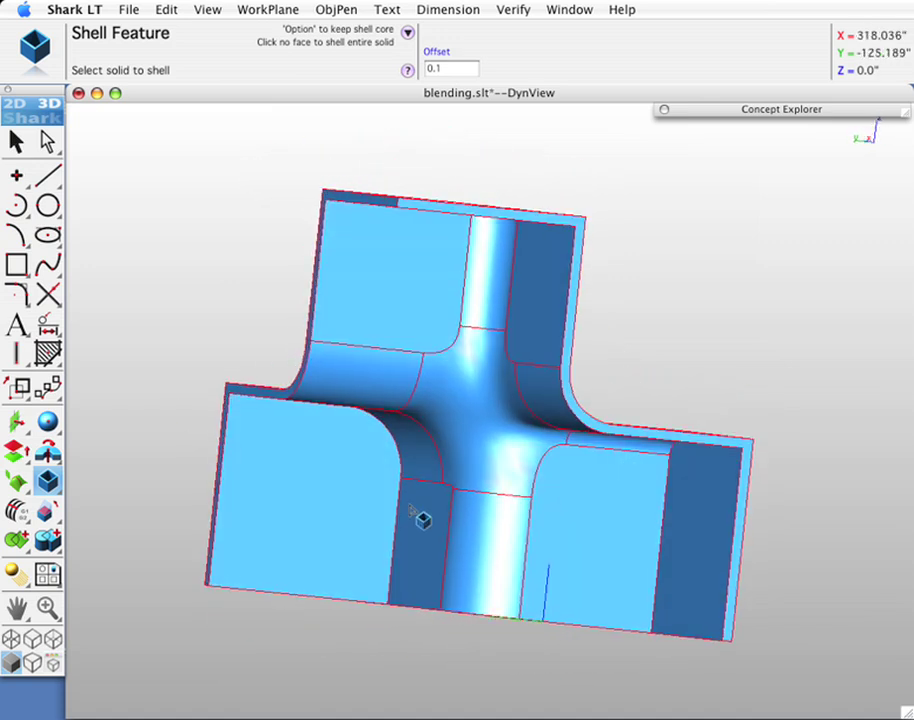
pyautogui.moveTo(416, 510); pyautogui.dragTo(522, 418, button='middle')
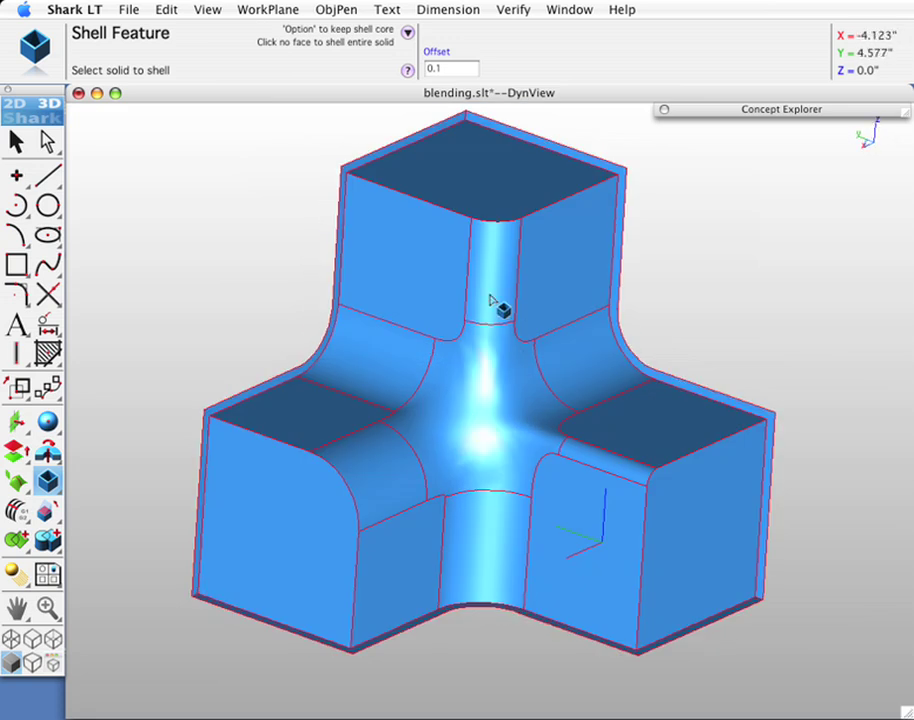
pyautogui.moveTo(628, 376); pyautogui.dragTo(457, 420, button='middle')
pyautogui.press('super+i')
pyautogui.press('super+f')
pyautogui.moveTo(562, 427); pyautogui.dragTo(480, 430, button='middle')
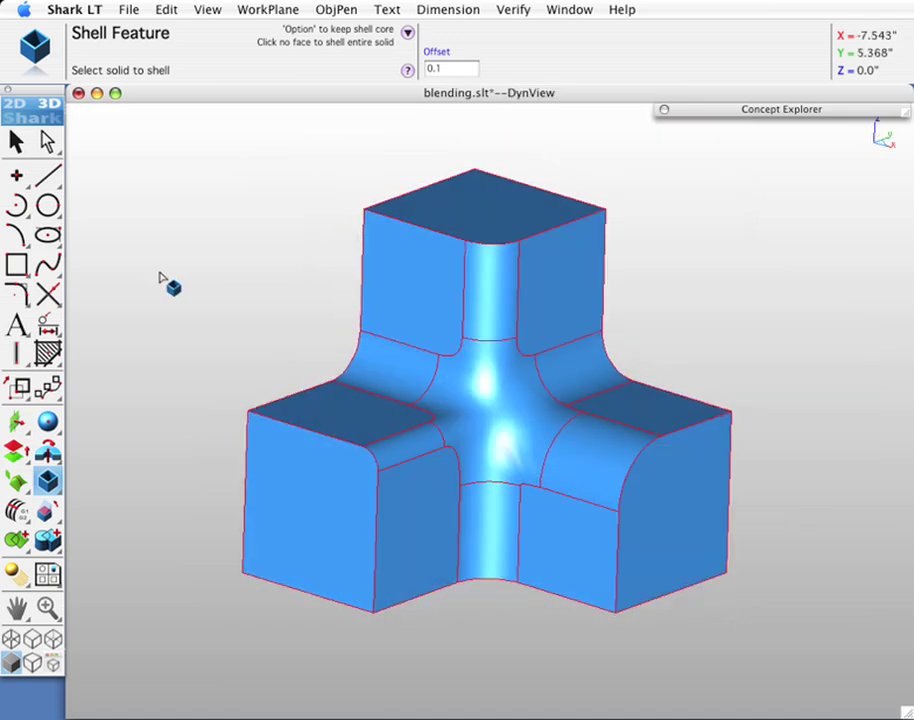
# Isolate the MultiFace Blend layer to display only its faceted polyhedron
pyautogui.click(16, 141)
pyautogui.doubleClick(797, 112)
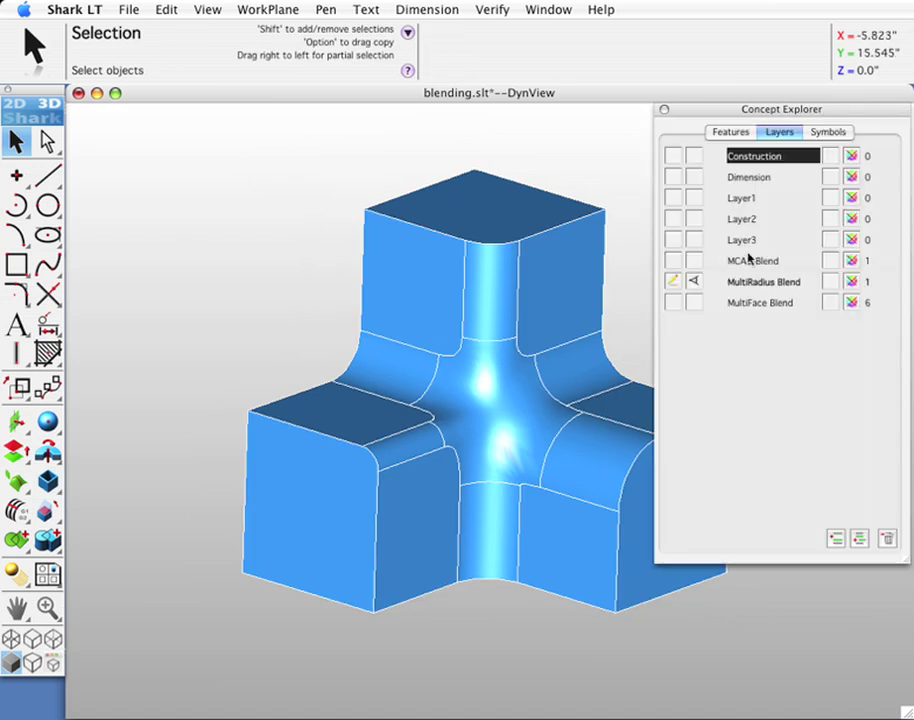
pyautogui.click(698, 301)
pyautogui.click(736, 339)
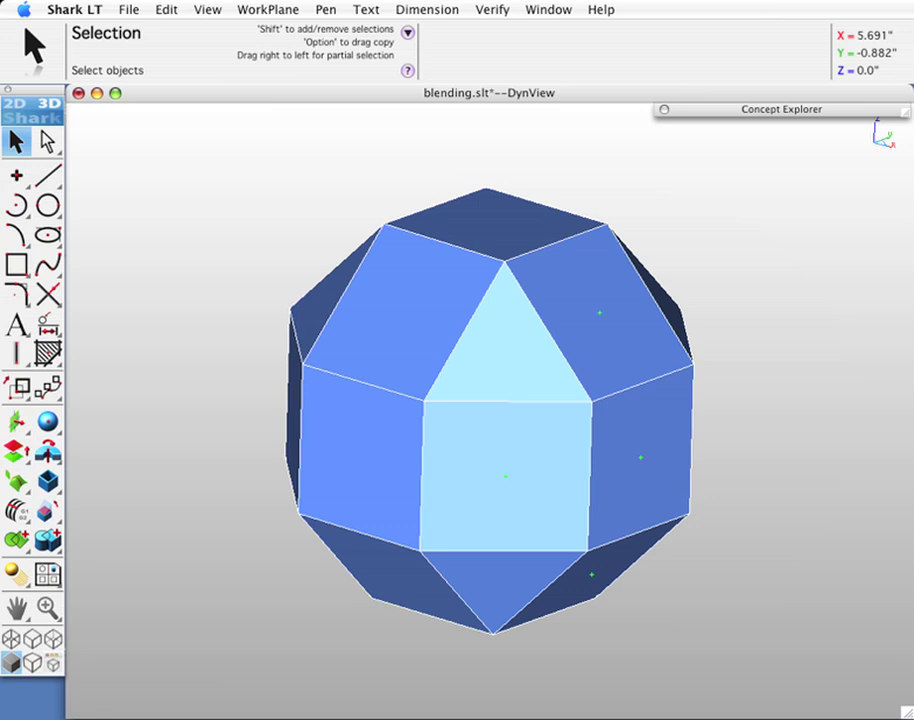
# Shell the faceted polyhedron with an offset of 1, selecting no open faces
pyautogui.click(47, 481)
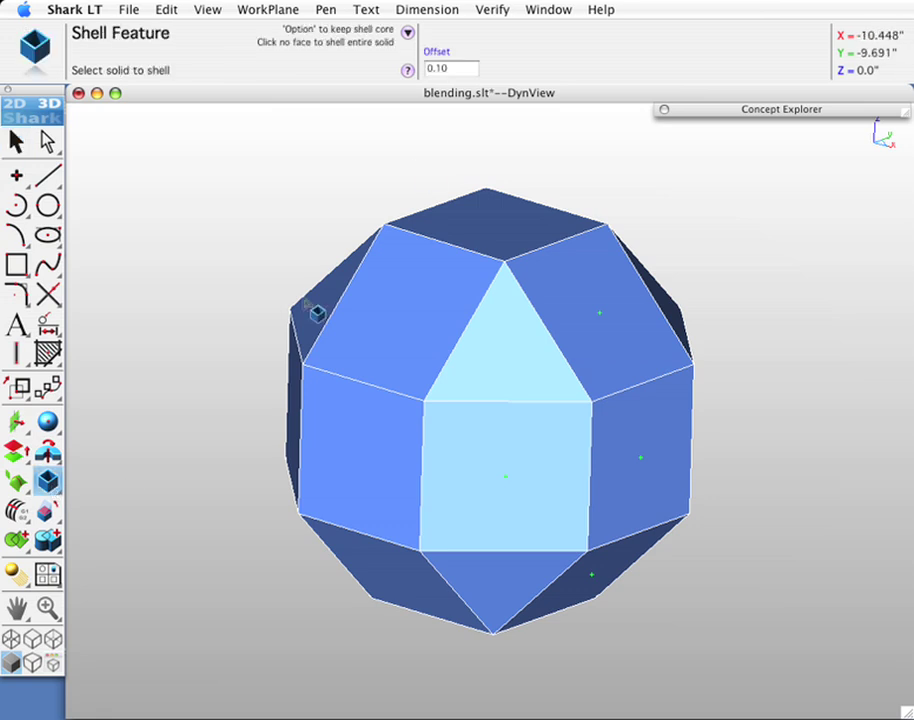
pyautogui.click(443, 58)
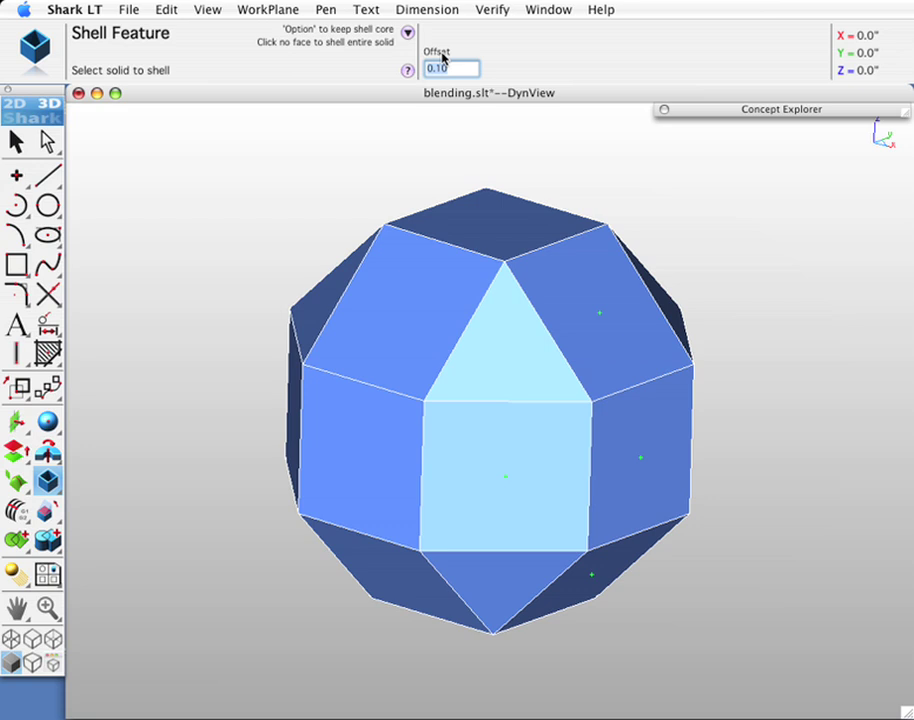
pyautogui.write('1')
pyautogui.press('Return')
pyautogui.moveTo(627, 466); pyautogui.dragTo(568, 463, button='middle')
pyautogui.click(501, 356)
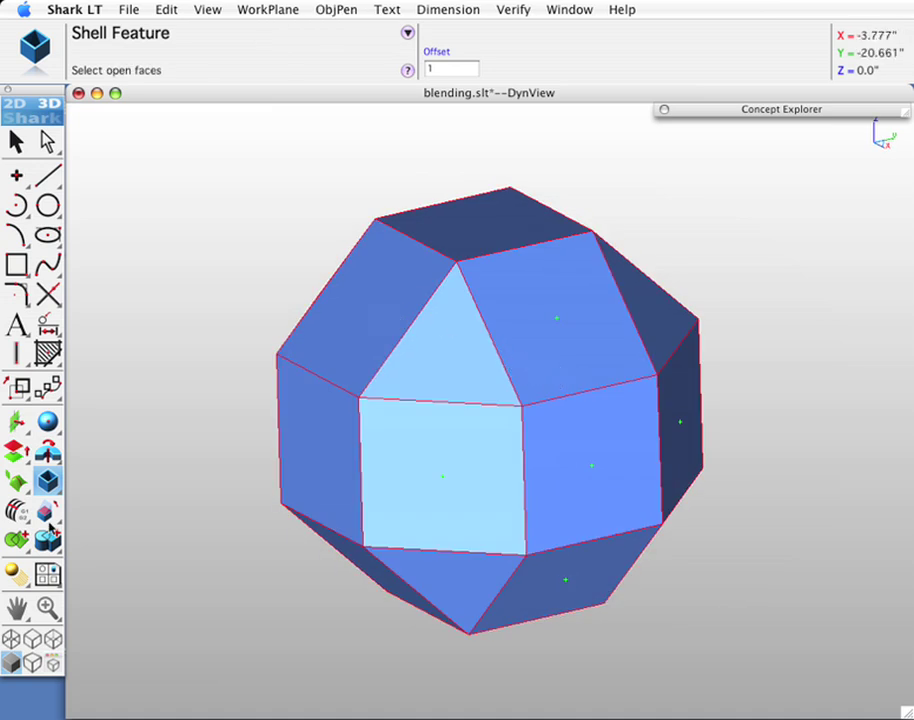
# Try a radial Constant Blend of radius 0.50 on the edge between the front triangular face and its upper square neighbour, and undo it
pyautogui.moveTo(60, 486); pyautogui.dragTo(78, 482)
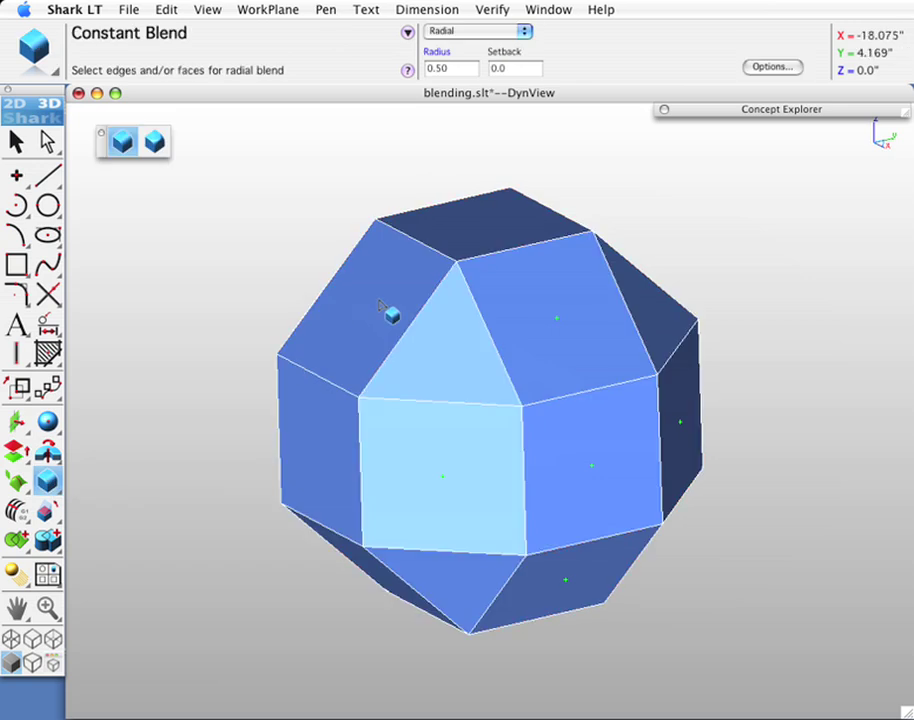
pyautogui.click(497, 350)
pyautogui.scroll(2, 530, 350)
pyautogui.scroll(1, 500, 333)
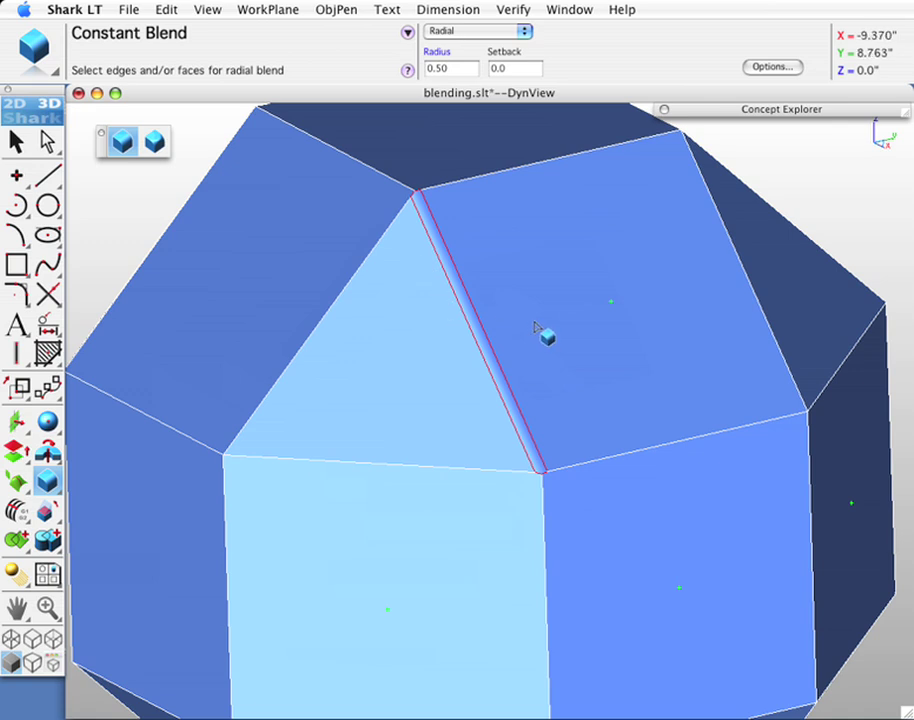
pyautogui.press('super+z')
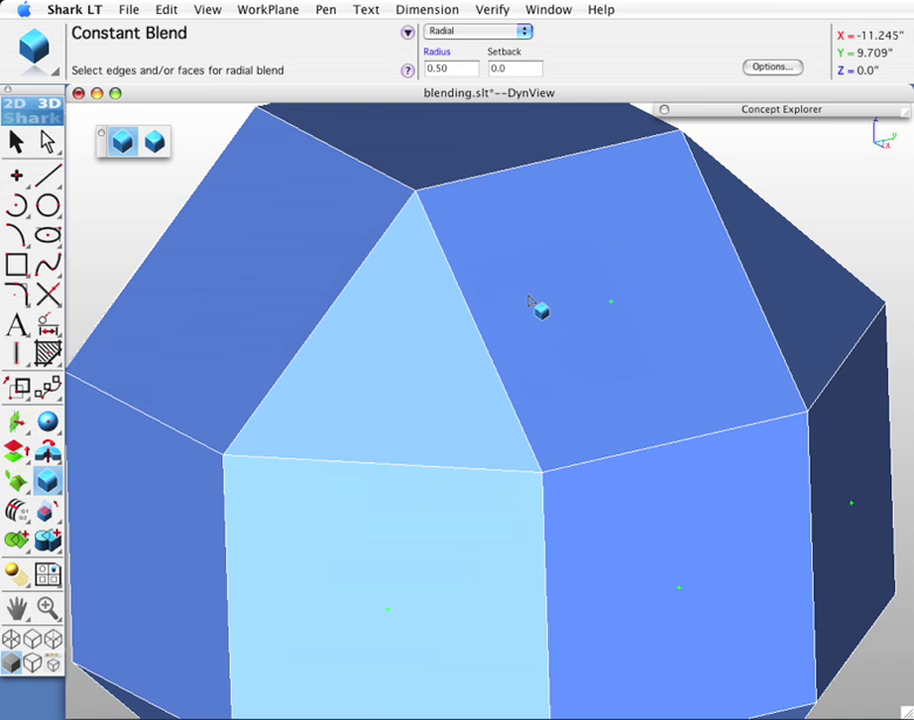
# Try a radius 0.50 Constant Blend around all edges of the upper square Face 601312, and undo it
pyautogui.click(532, 300)
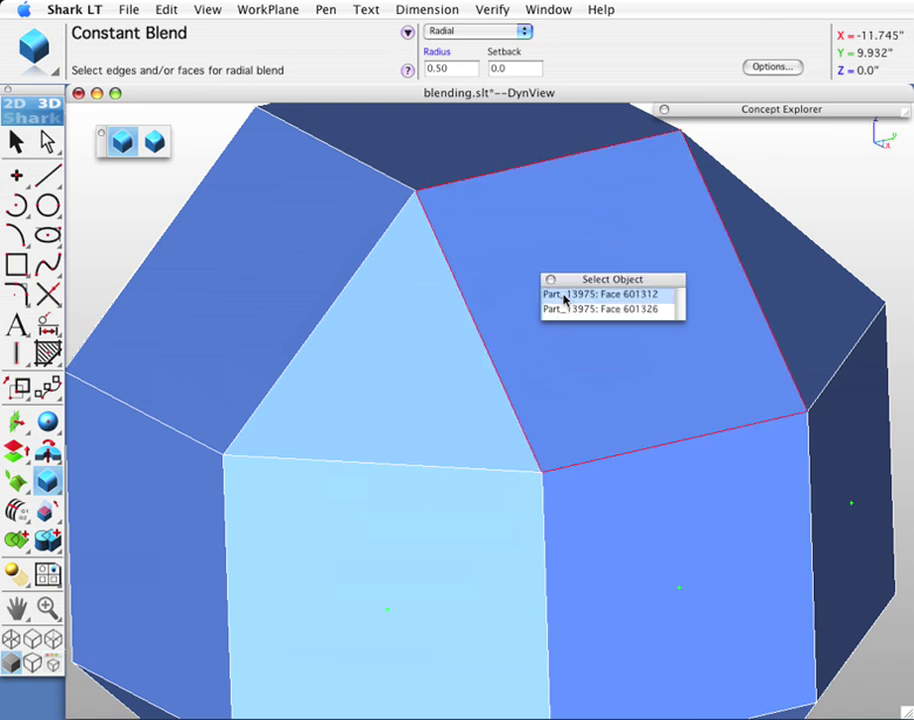
pyautogui.click(564, 296)
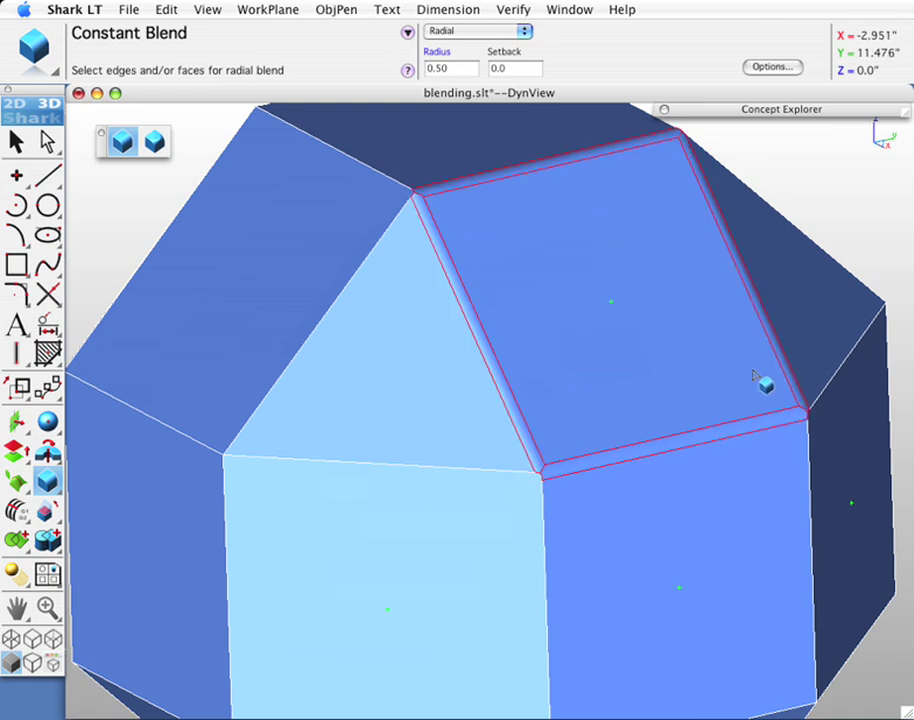
pyautogui.moveTo(760, 381)
pyautogui.mouseDown(button='middle')
pyautogui.moveTo(715, 400)
pyautogui.moveTo(747, 390)
pyautogui.mouseUp(button='middle')
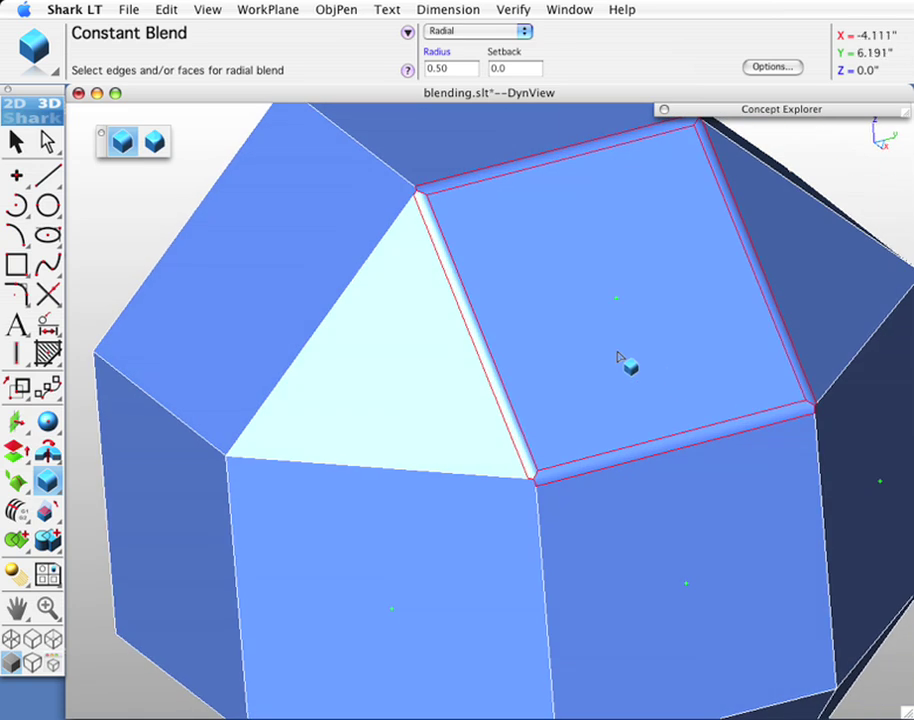
pyautogui.press('super+z')
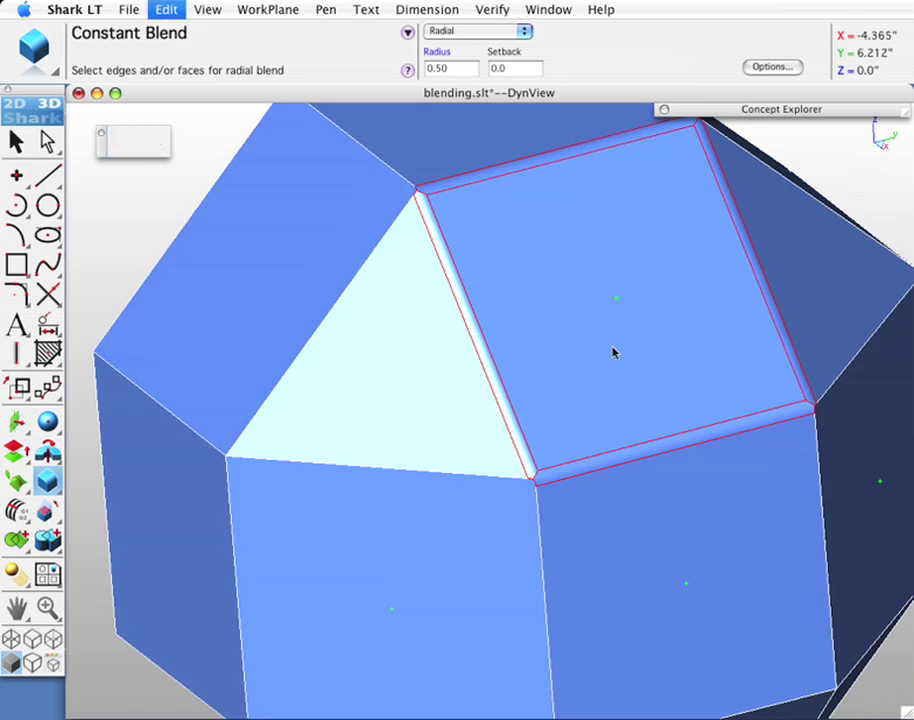
# Apply a radial Constant Blend of radius 0.50 to all of the polyhedron's edges at once and show it in a fitted isometric view
pyautogui.press('super+f')
pyautogui.moveTo(211, 168); pyautogui.dragTo(728, 659)
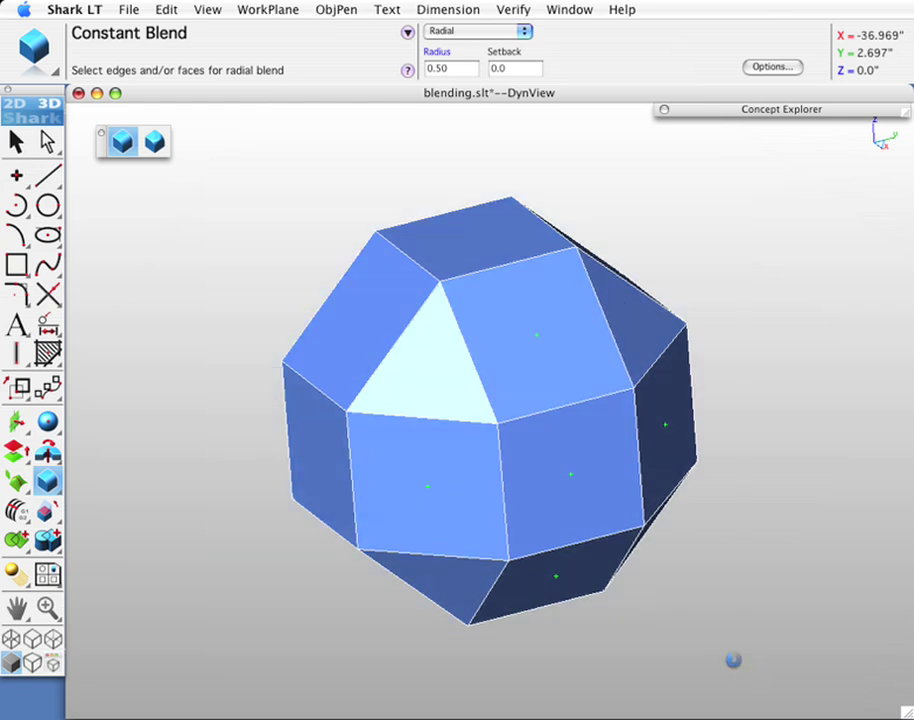
pyautogui.moveTo(476, 578); pyautogui.dragTo(668, 537, button='middle')
pyautogui.press('super+i')
pyautogui.press('super+f')
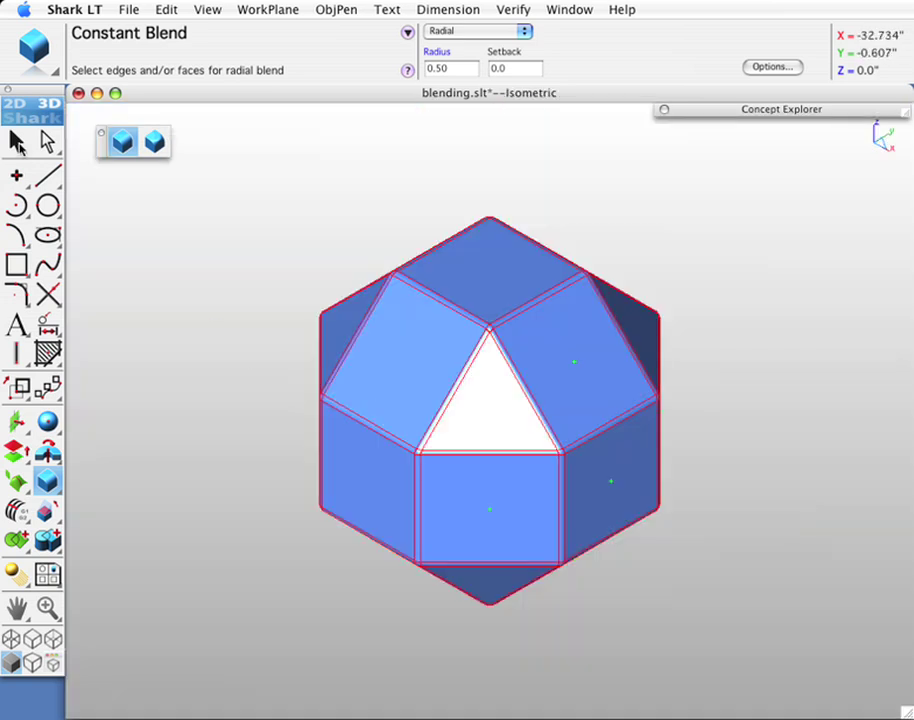
pyautogui.click(14, 139)
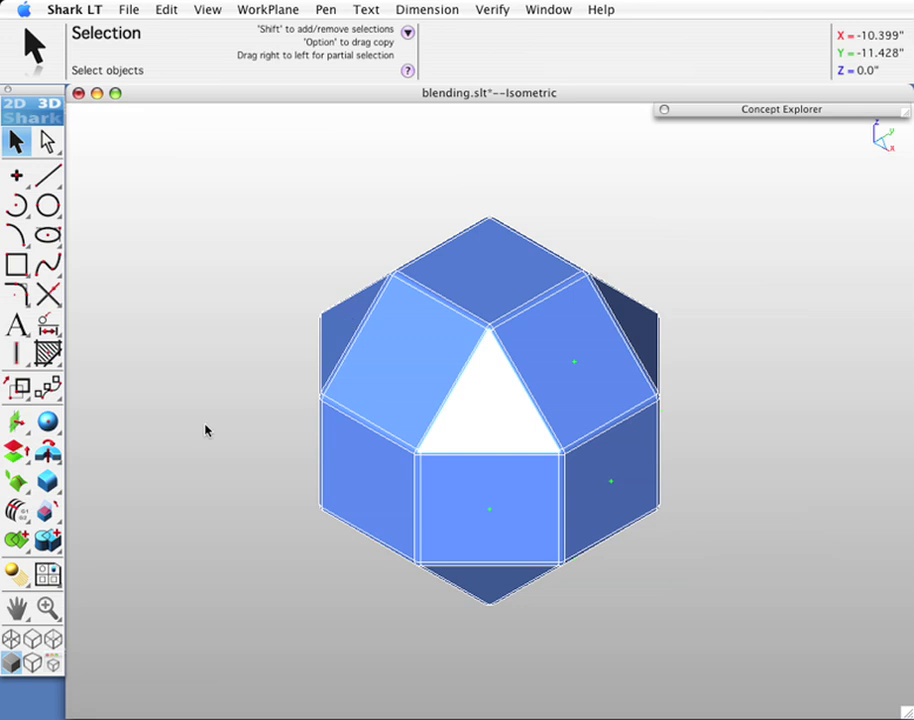
# Cut a simple through hole of diameter 2 in the front square Face 601310, centred on its marked point
pyautogui.moveTo(42, 487); pyautogui.dragTo(137, 482)
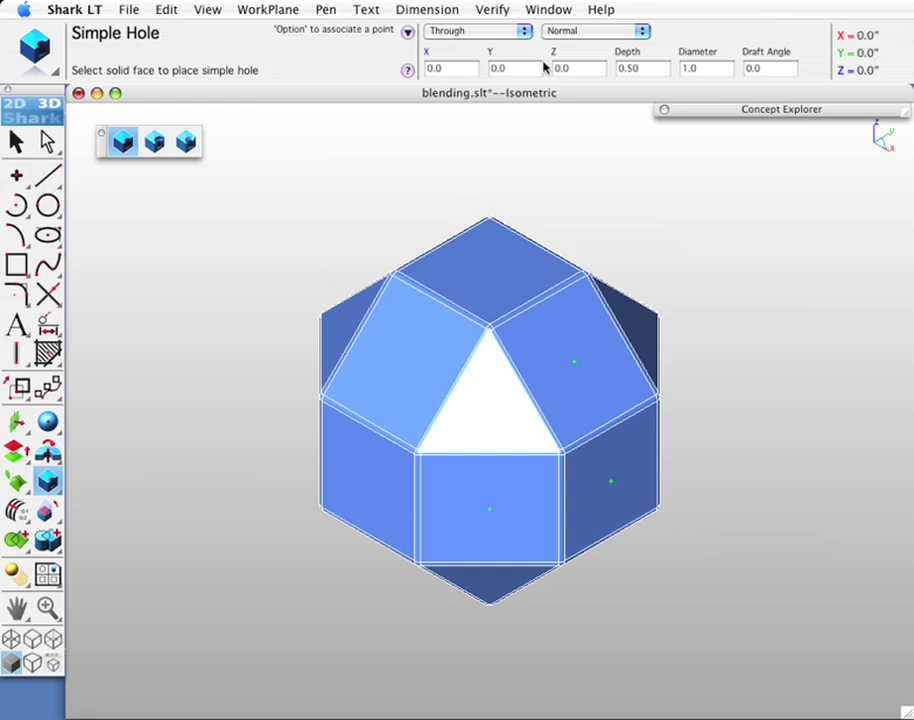
pyautogui.doubleClick(692, 67)
pyautogui.write('2')
pyautogui.press('Return')
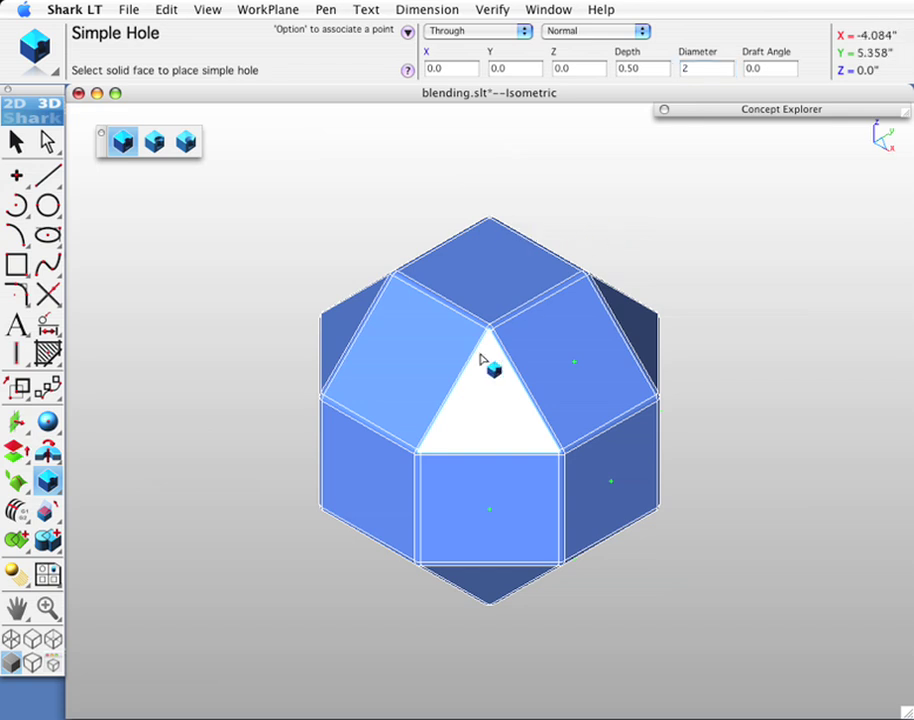
pyautogui.click(456, 524)
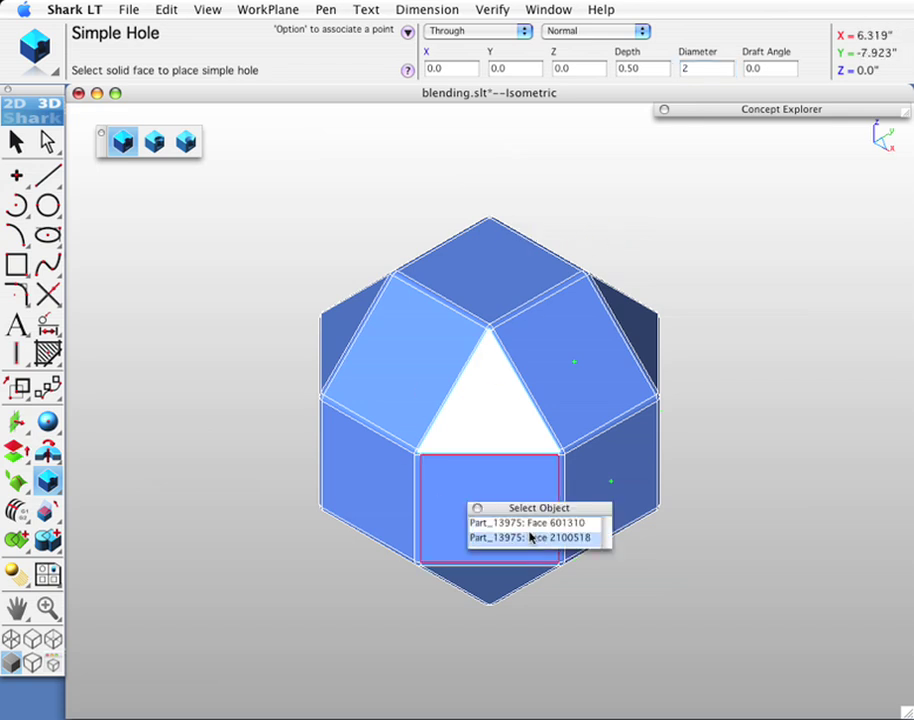
pyautogui.click(528, 523)
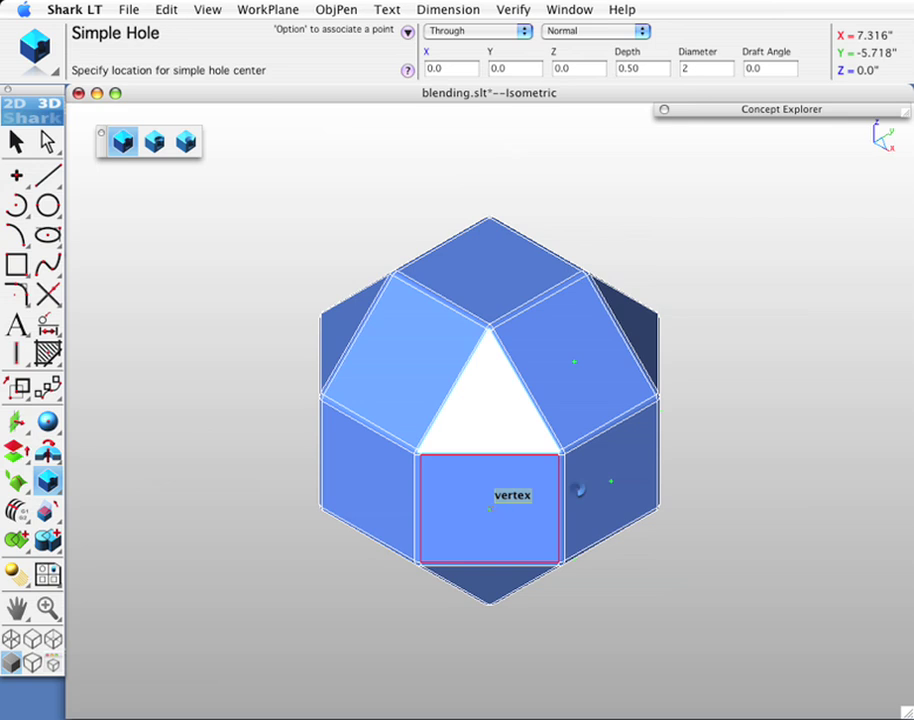
pyautogui.press('Return')
# Cut simple through holes of diameter 2 in the upper square Face 601312 and the square face below it, centred on their marked points
pyautogui.click(576, 392)
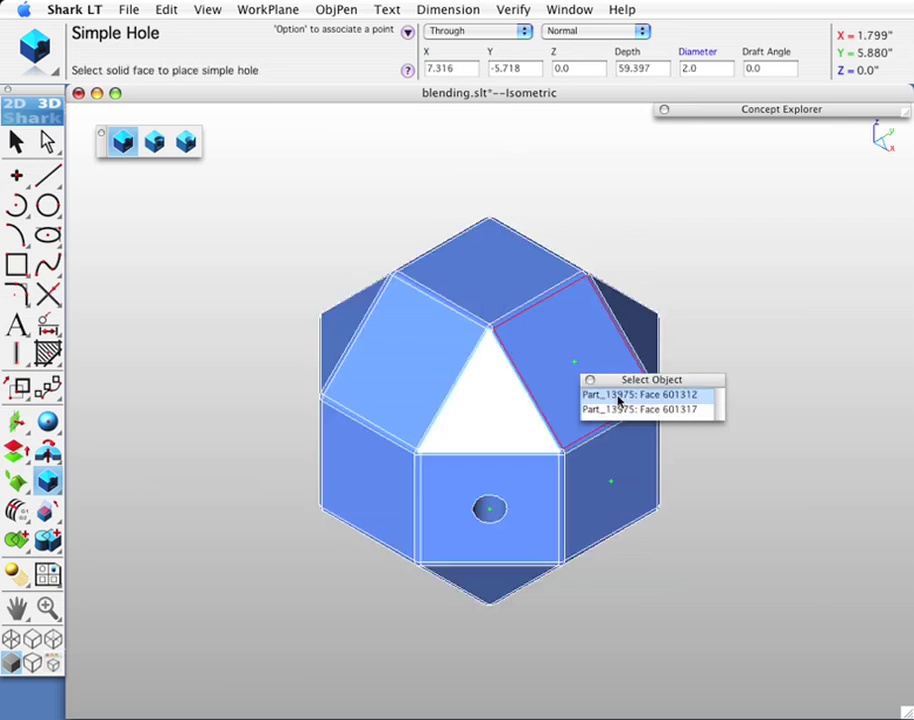
pyautogui.click(618, 396)
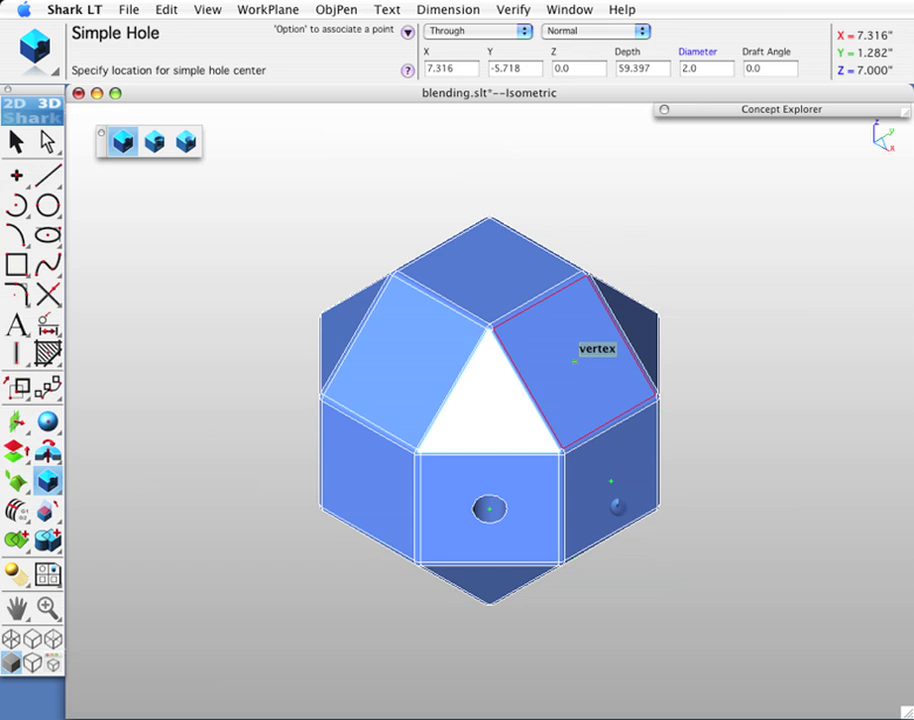
pyautogui.click(573, 361)
pyautogui.press('Return')
pyautogui.click(606, 492)
pyautogui.click(618, 512)
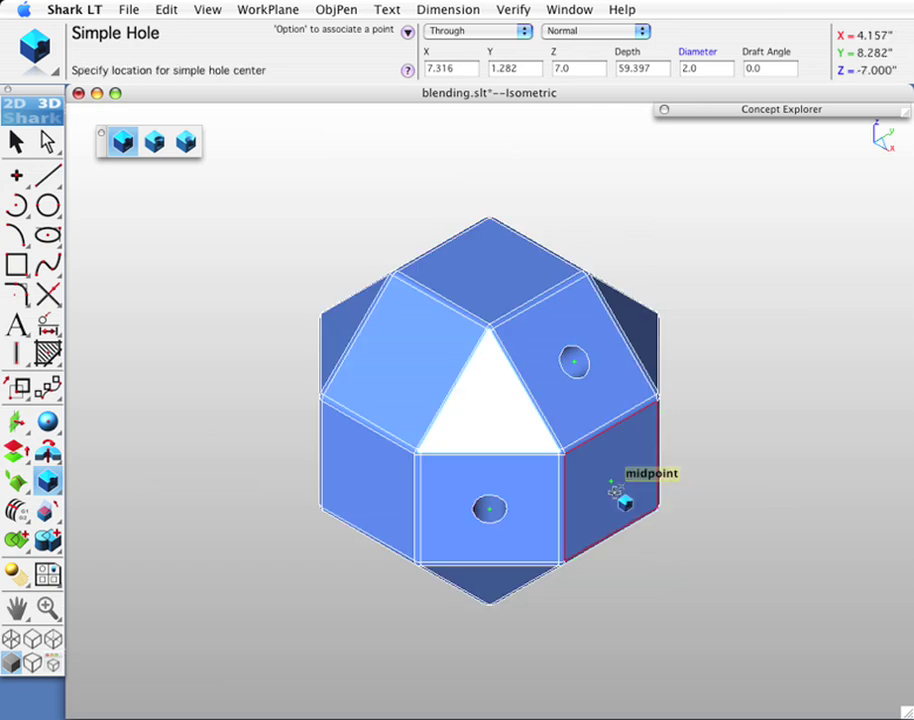
pyautogui.click(612, 484)
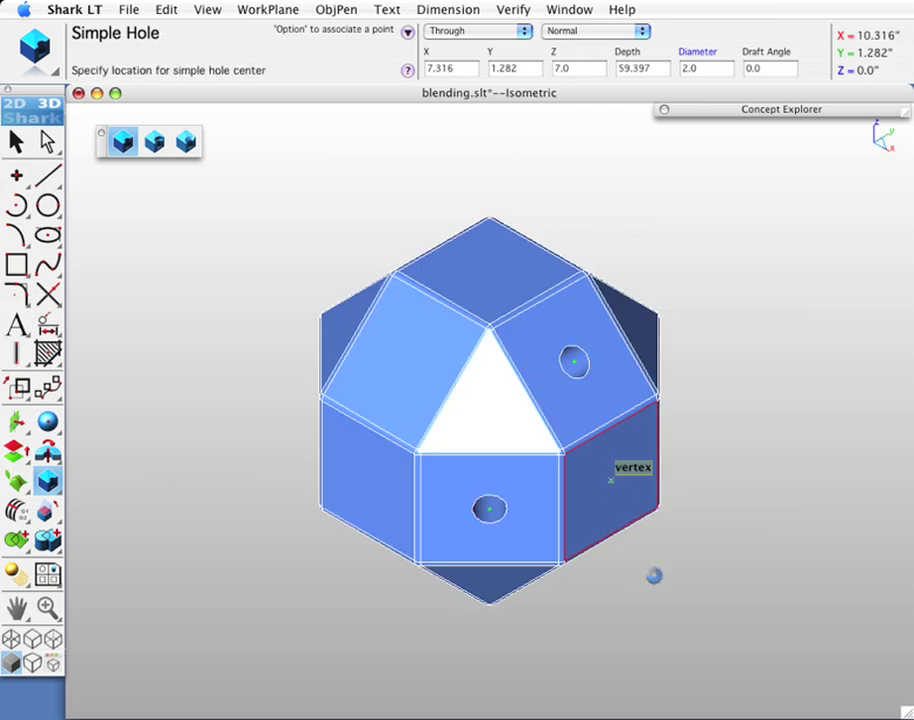
# Cut the same diameter 2 through hole in the two remaining square faces with marked centre points, on the polyhedron's far side and underside
pyautogui.moveTo(637, 568); pyautogui.dragTo(463, 490, button='middle')
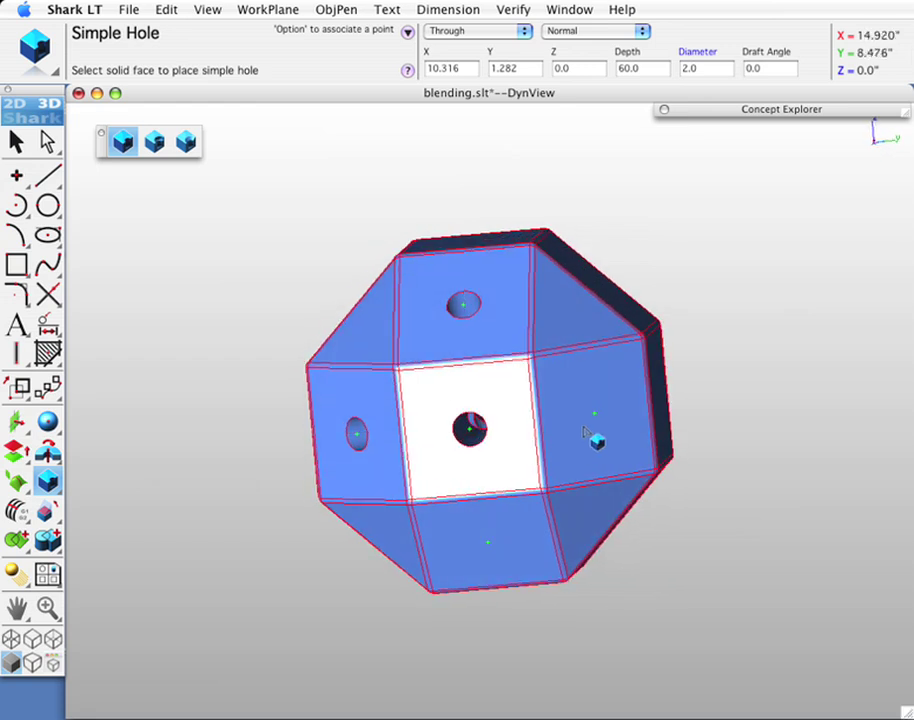
pyautogui.click(585, 437)
pyautogui.click(604, 440)
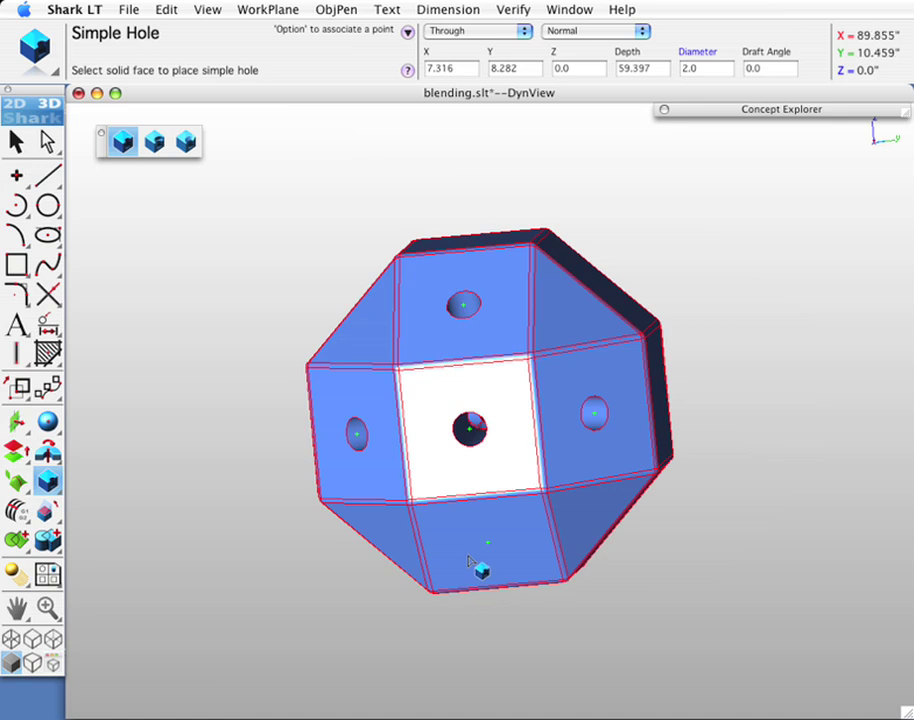
pyautogui.click(472, 560)
pyautogui.click(527, 562)
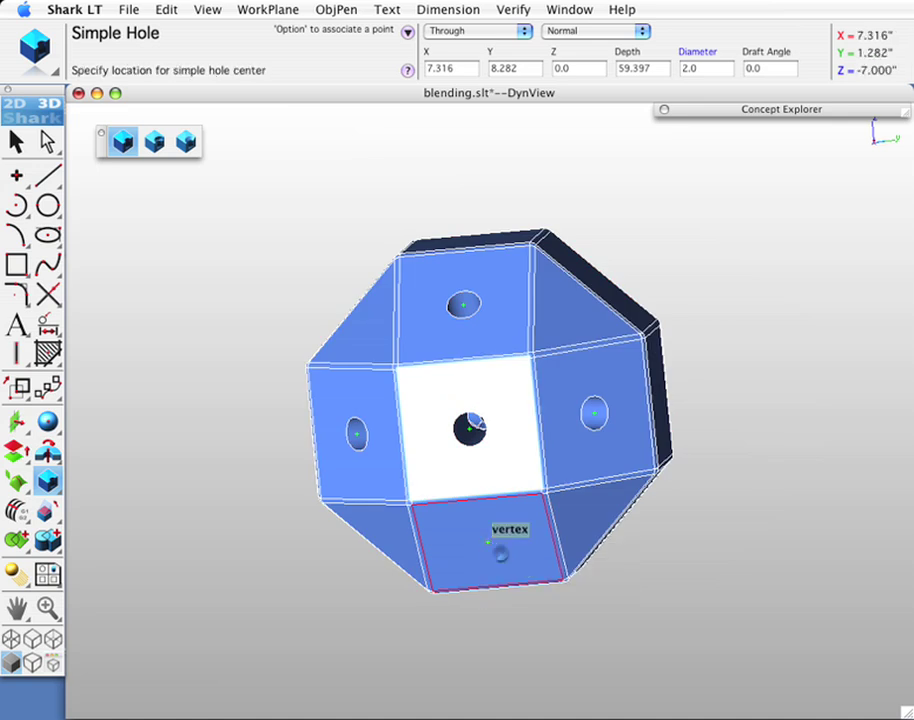
# Shell the entire polyhedron with an offset of 0.2 and no open faces, working in the fitted front view
pyautogui.press('super+2')
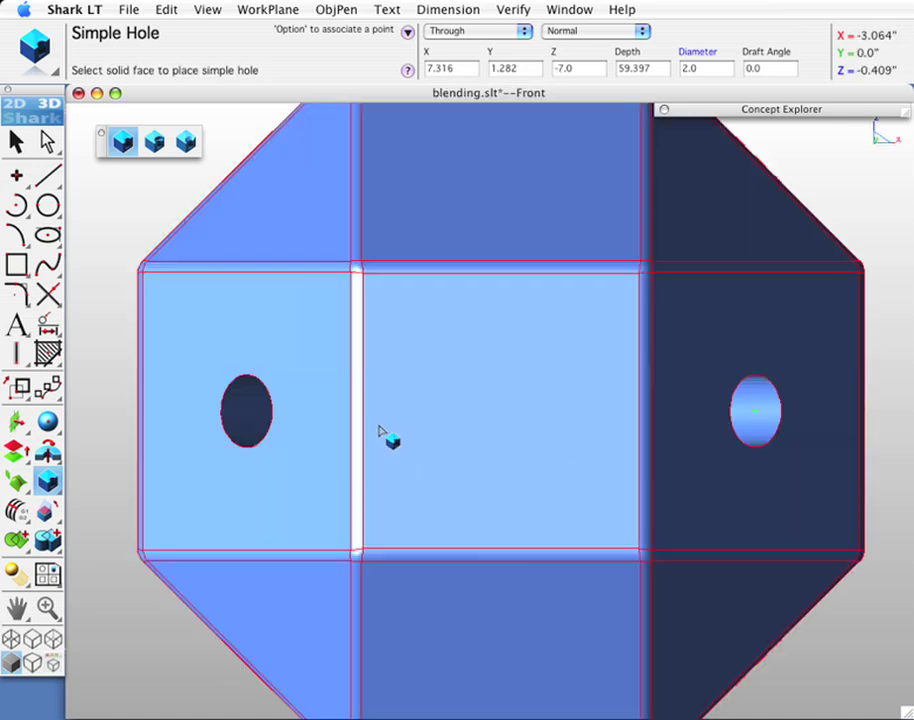
pyautogui.press('super+f')
pyautogui.click(16, 142)
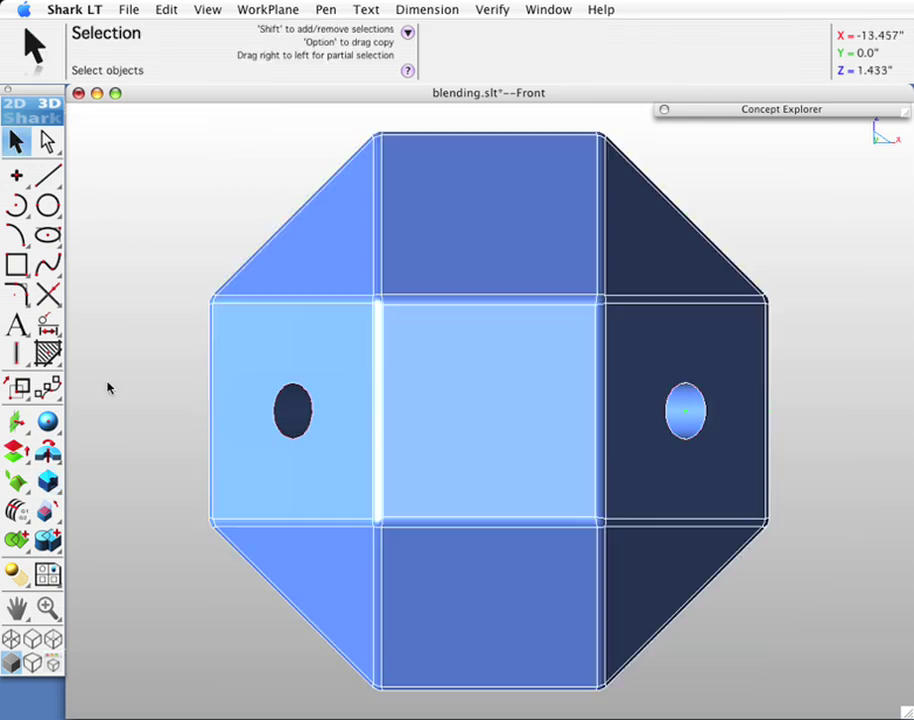
pyautogui.click(49, 483)
pyautogui.moveTo(49, 482); pyautogui.dragTo(207, 483)
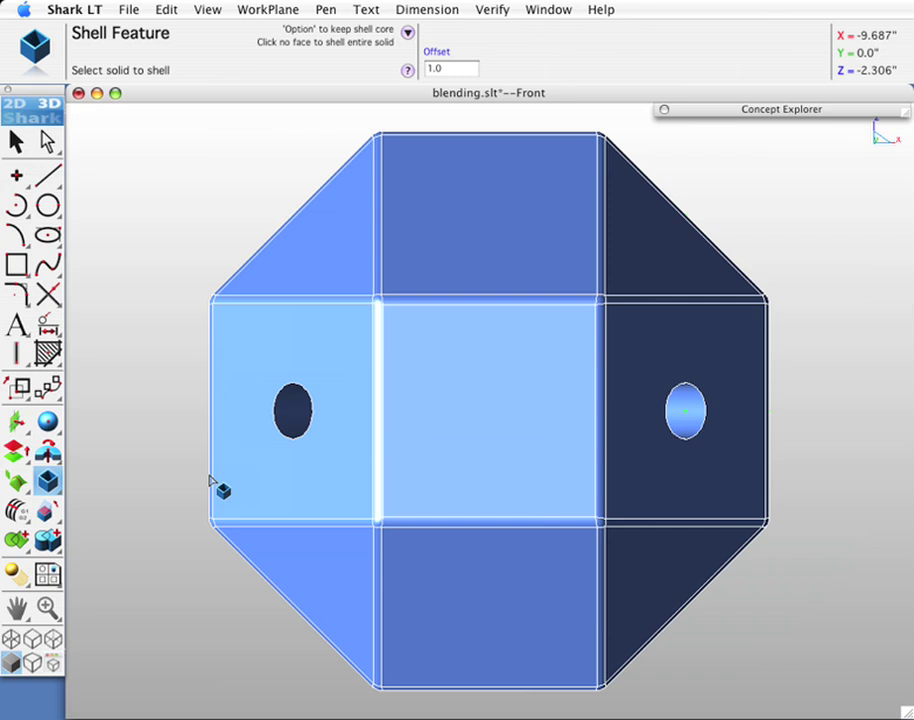
pyautogui.click(432, 68)
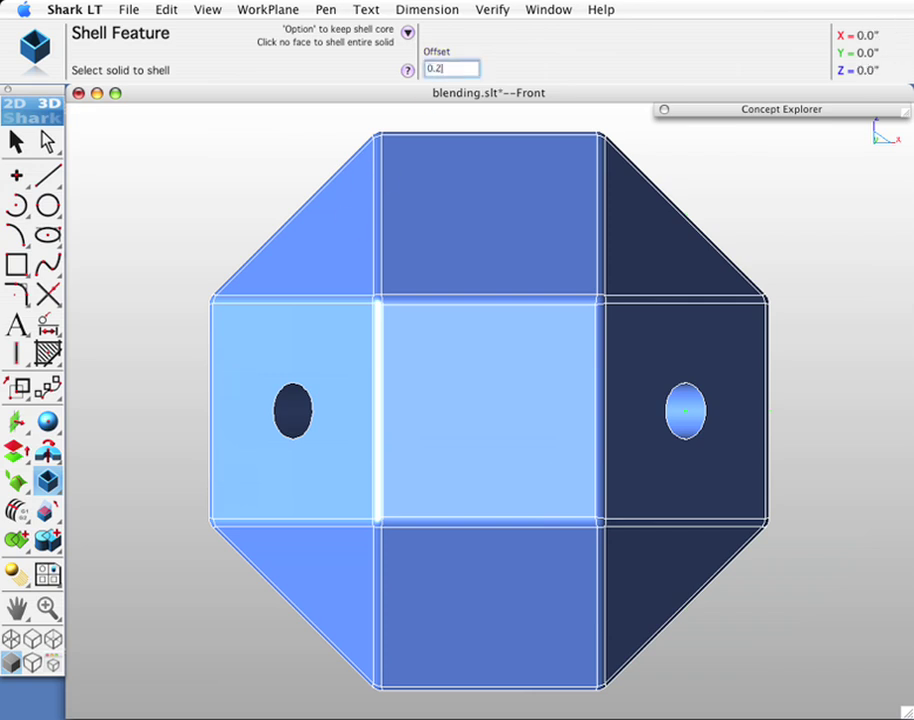
pyautogui.click(465, 381)
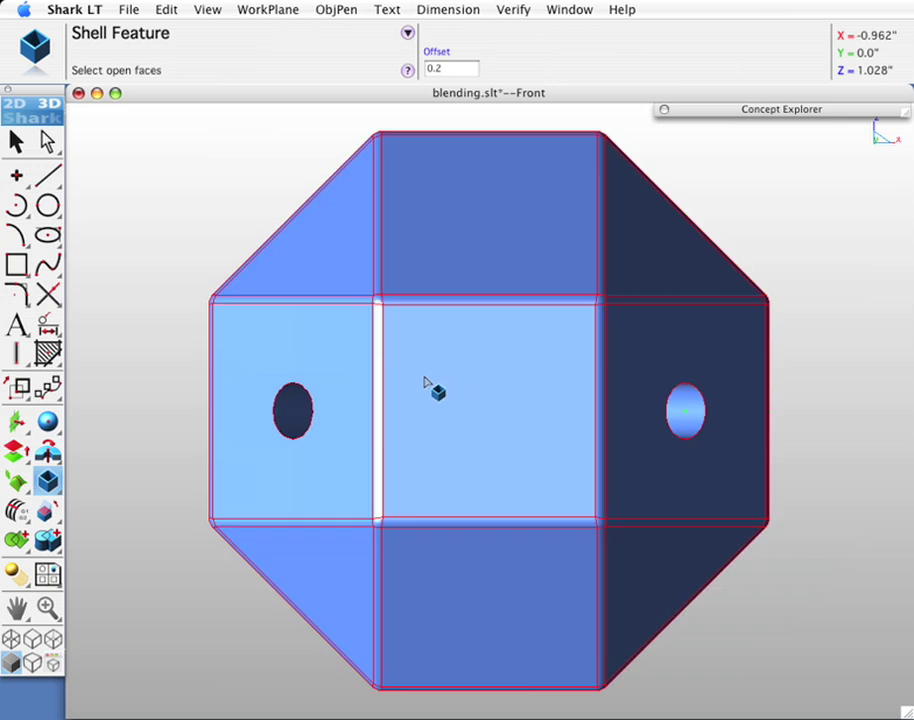
pyautogui.rightClick(130, 245)
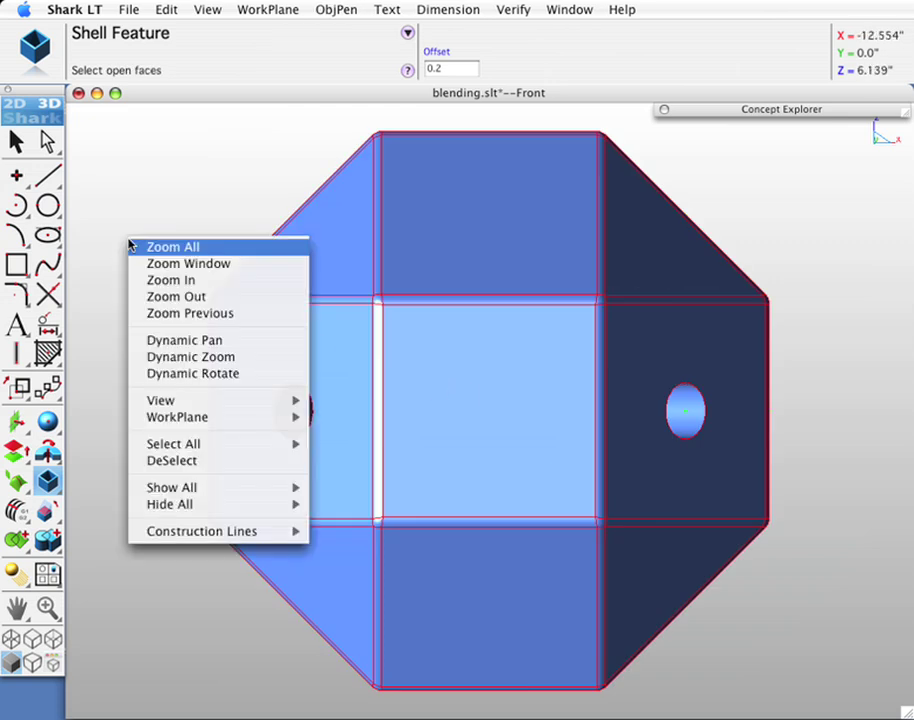
pyautogui.click(110, 237)
pyautogui.click(115, 237)
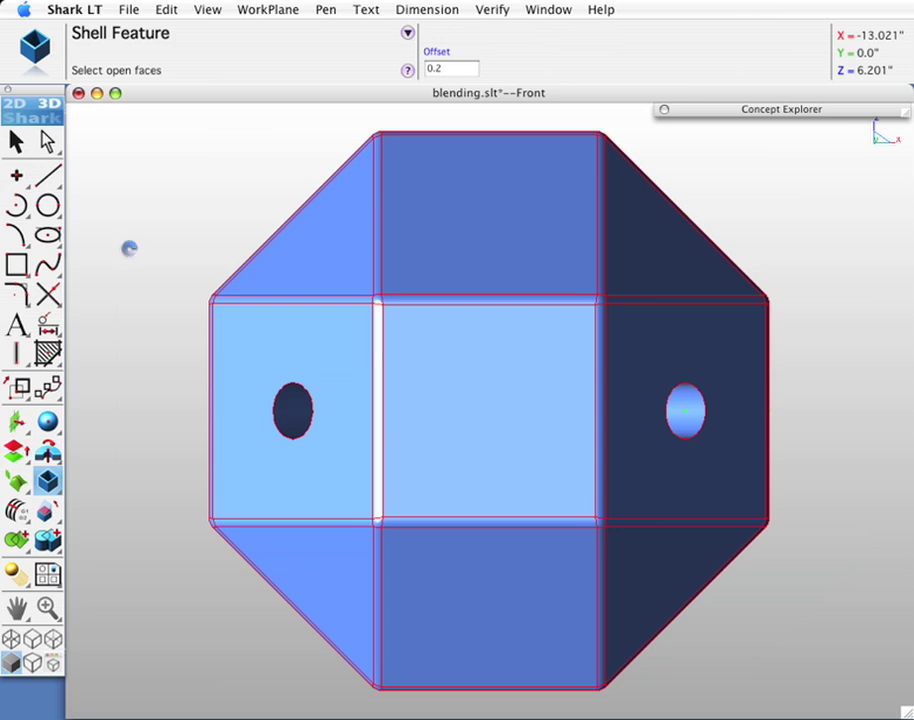
# Place an X-Station infinite plane at the midpoint of the polyhedron's uppermost edge and split the solid with it
pyautogui.click(16, 420)
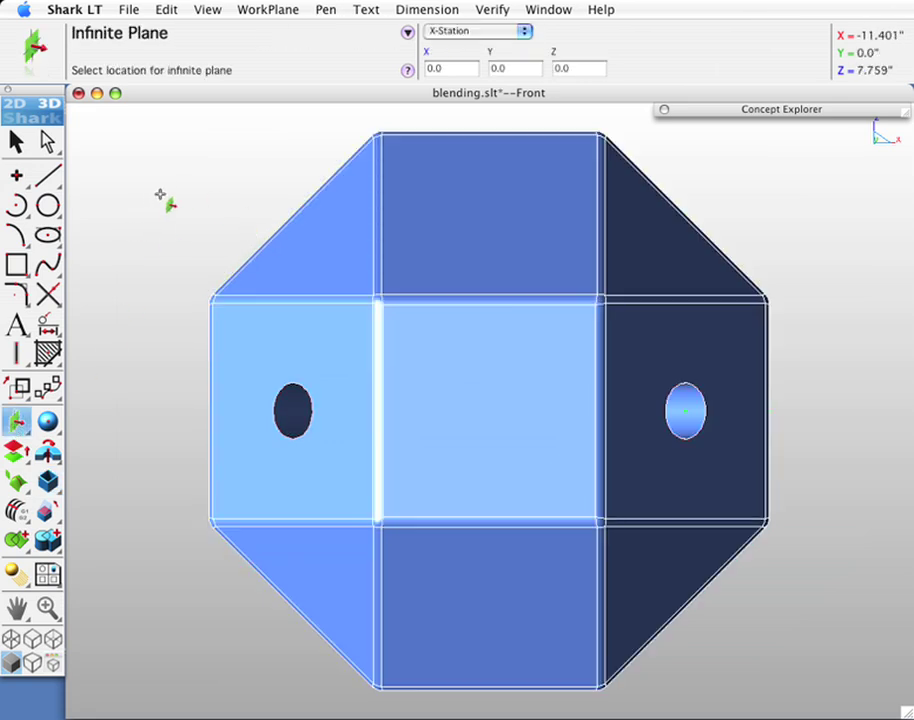
pyautogui.click(491, 133)
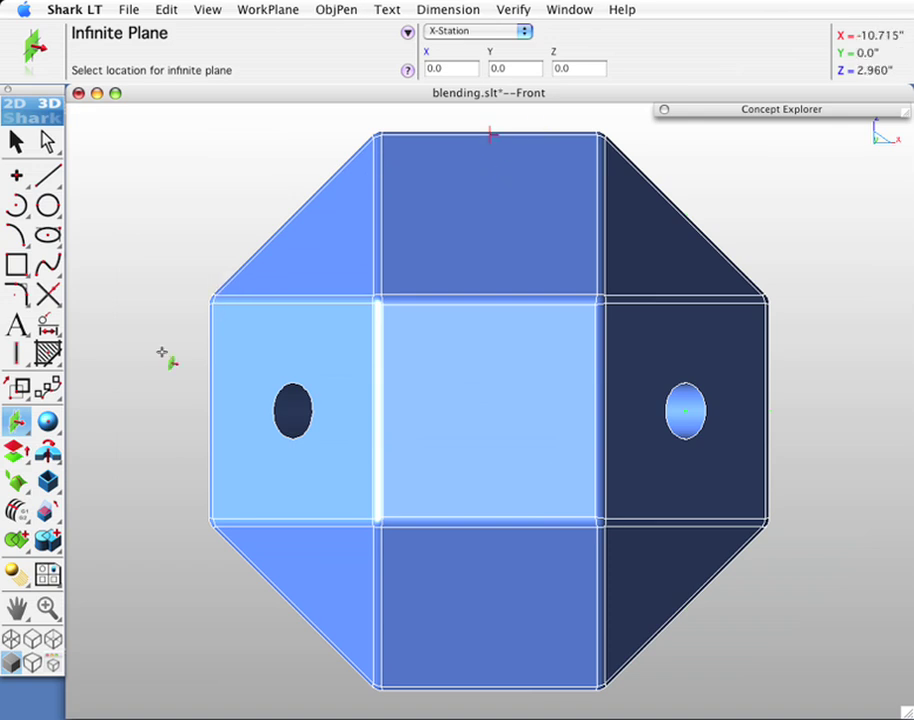
pyautogui.moveTo(57, 543); pyautogui.dragTo(204, 542)
pyautogui.click(493, 130)
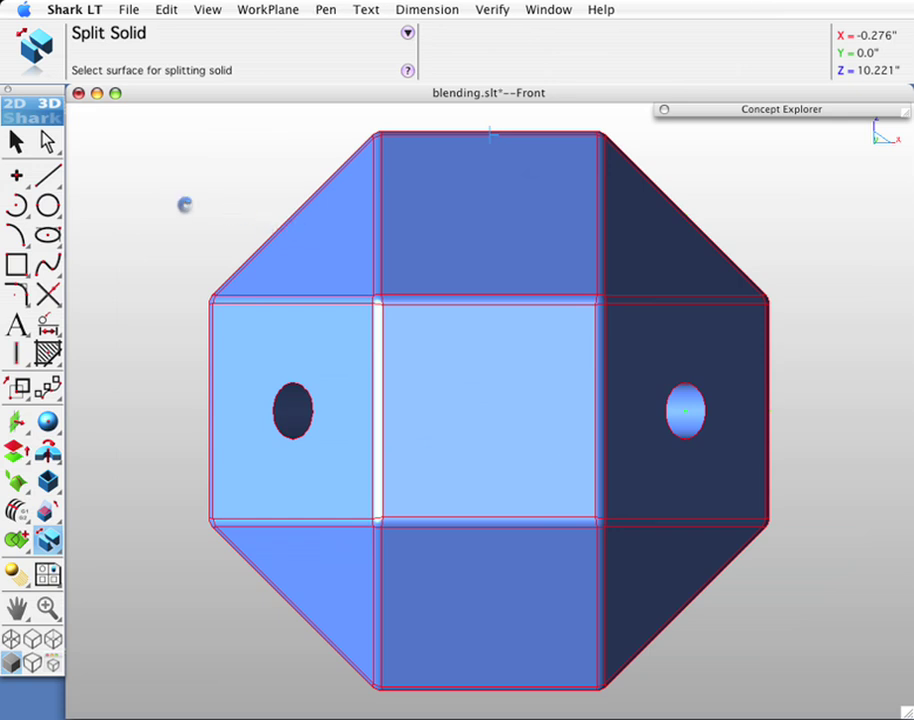
# Remove the left half of the split solid from view and show the tube junction inside the shell close up
pyautogui.rightClick(296, 216)
pyautogui.click(333, 16)
pyautogui.press('super+i')
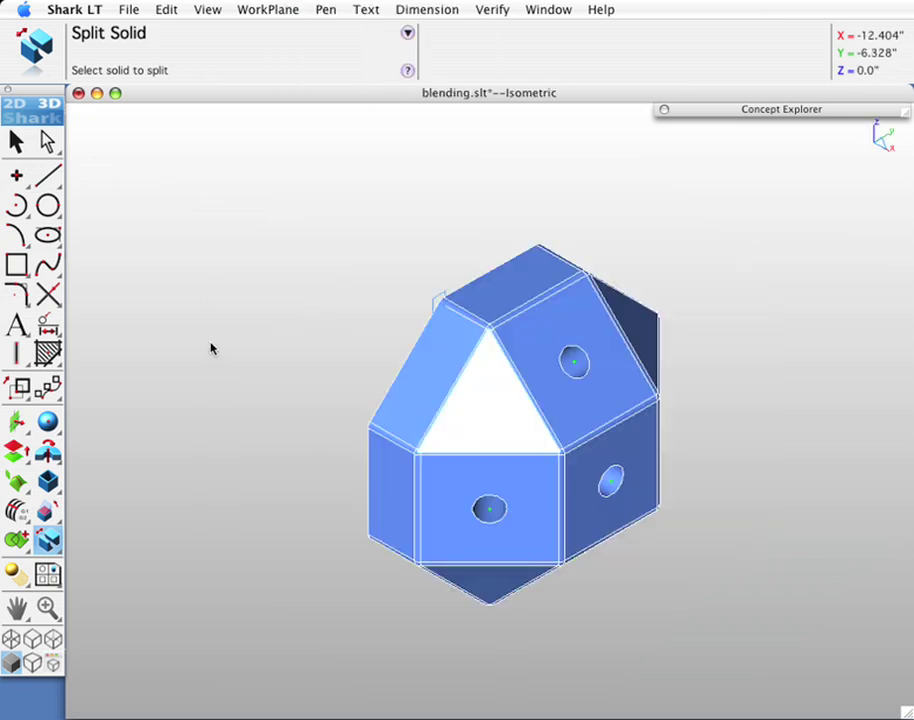
pyautogui.moveTo(373, 602); pyautogui.dragTo(420, 524, button='middle')
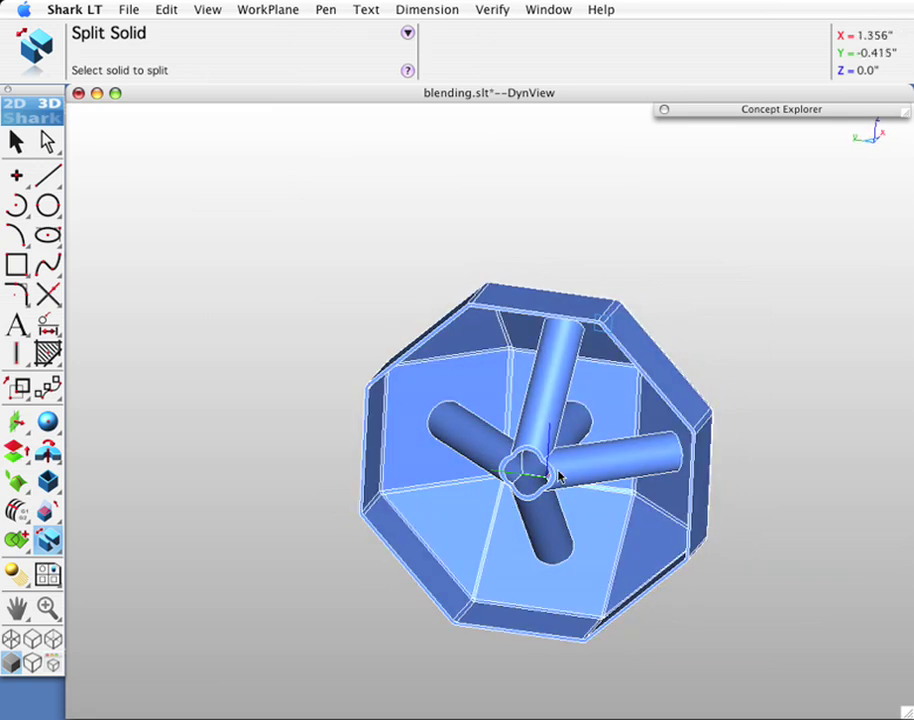
pyautogui.scroll(3, 545, 481)
pyautogui.scroll(8, 545, 481)
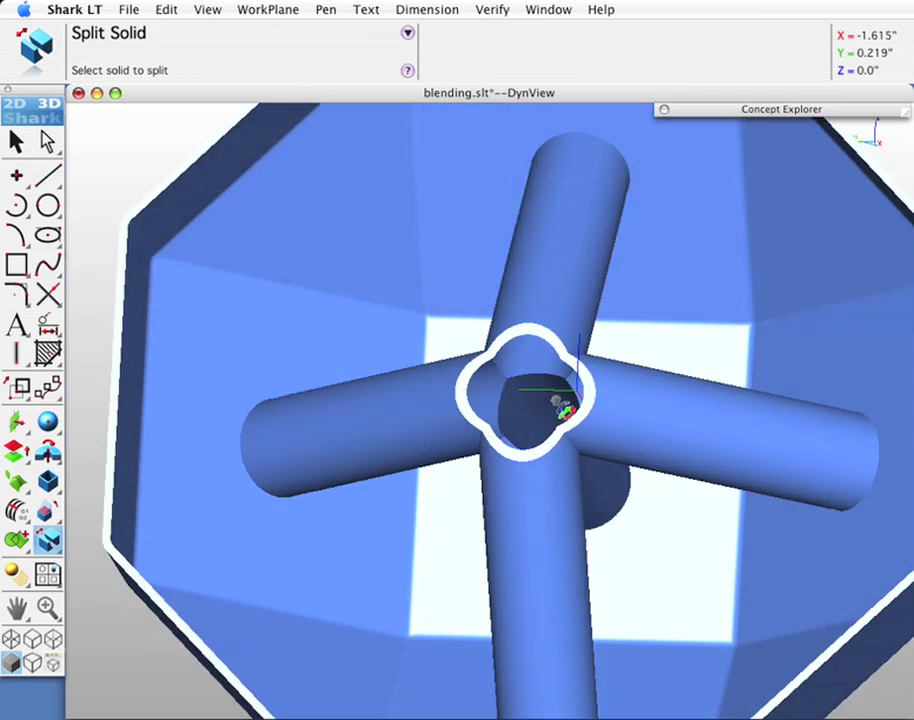
pyautogui.scroll(-5, 560, 408)
pyautogui.moveTo(576, 435); pyautogui.dragTo(558, 497, button='middle')
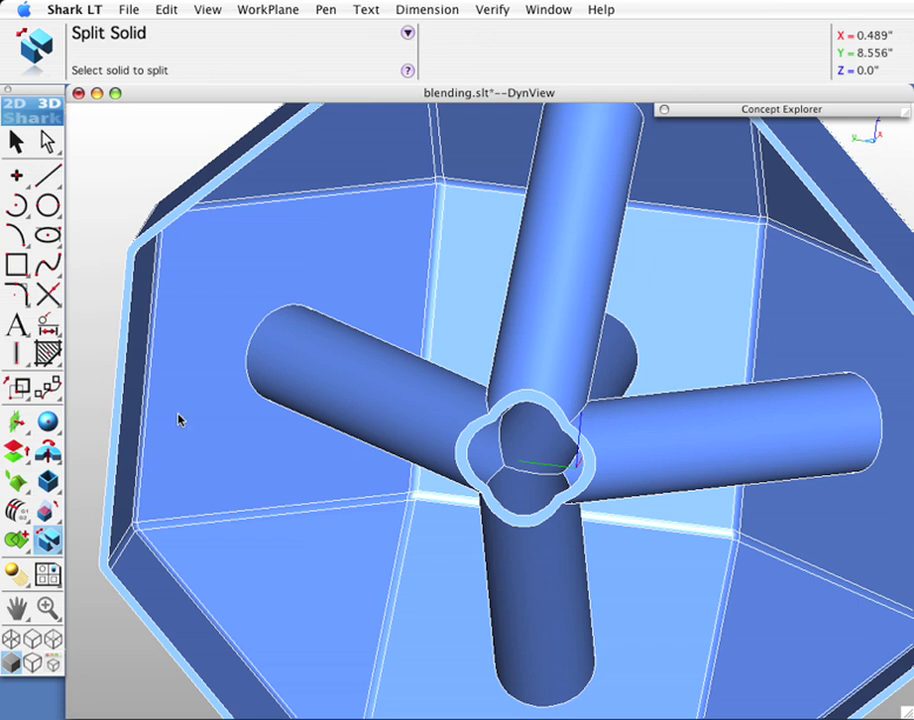
# Apply a radial Constant Blend of radius 0.2 to the two outer edges where the upper tube meets its side tubes
pyautogui.moveTo(48, 484); pyautogui.dragTo(78, 482)
pyautogui.click(446, 66)
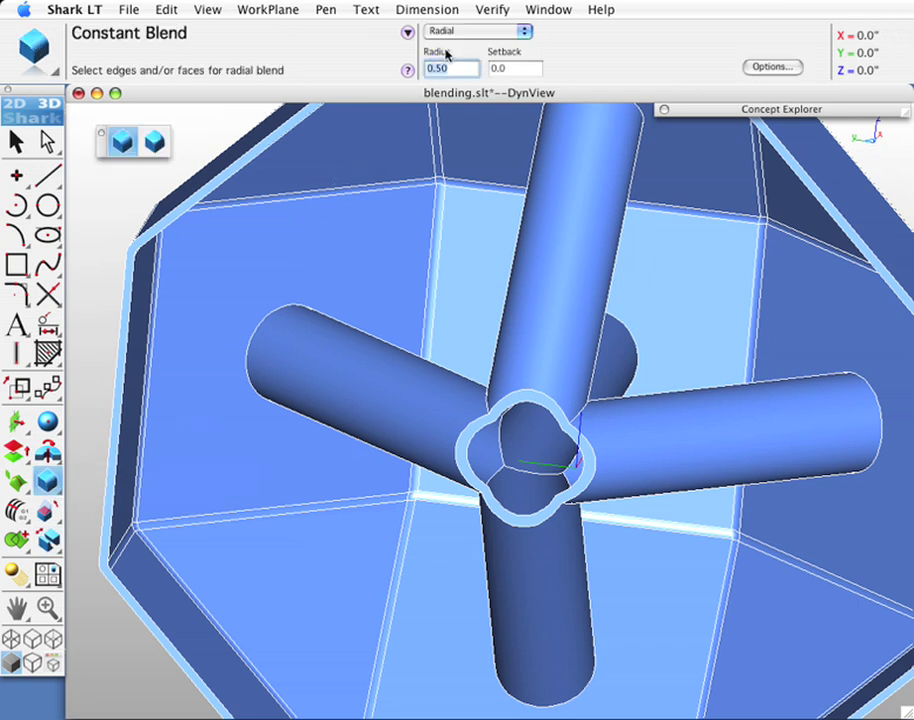
pyautogui.press('Return')
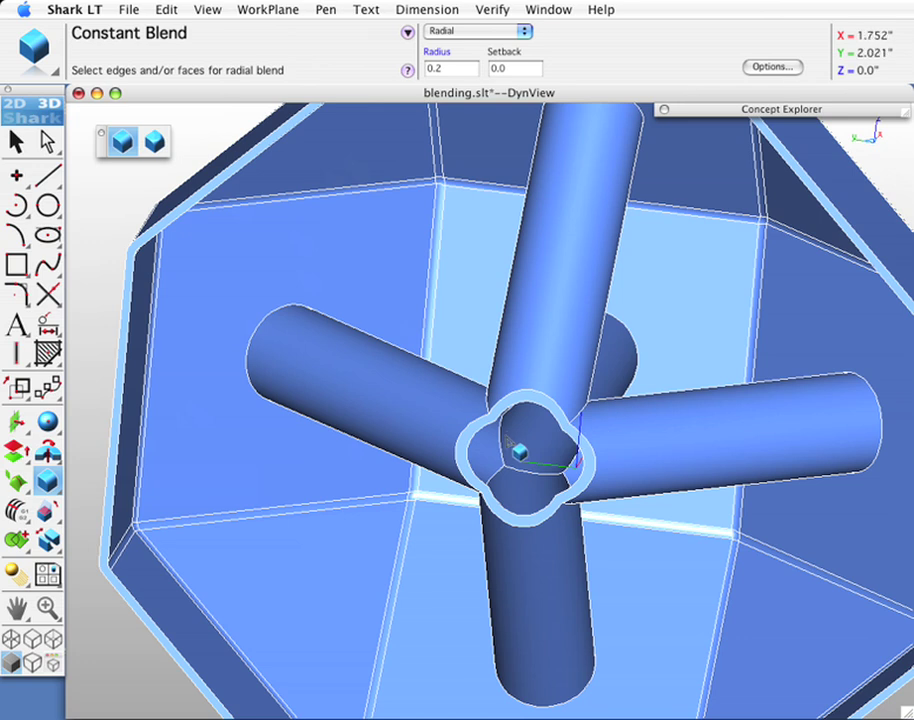
pyautogui.moveTo(510, 439); pyautogui.dragTo(509, 481, button='middle')
pyautogui.scroll(5, 511, 478)
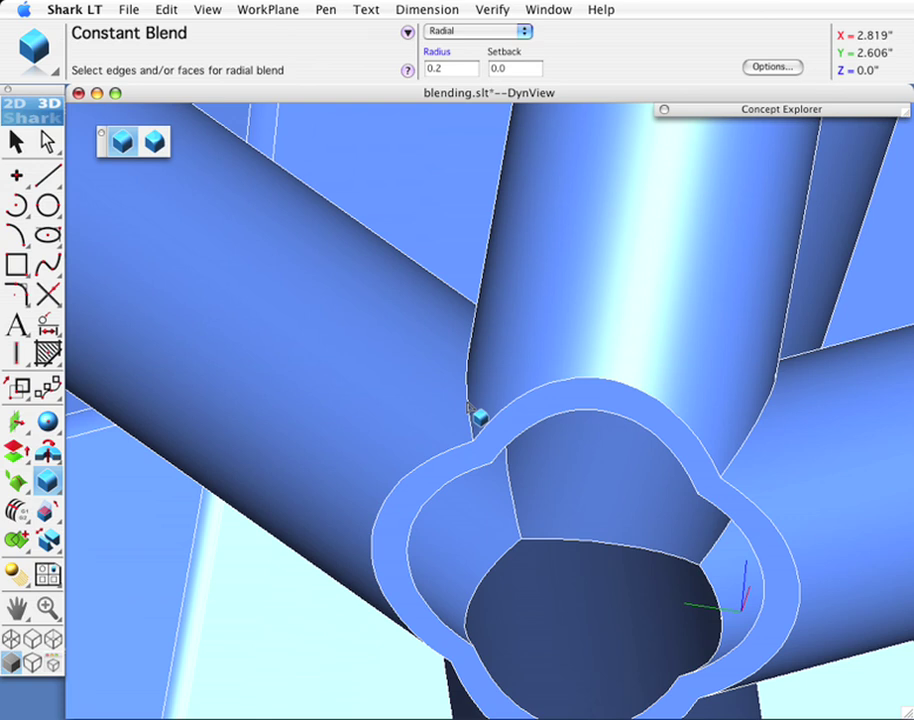
pyautogui.click(769, 475)
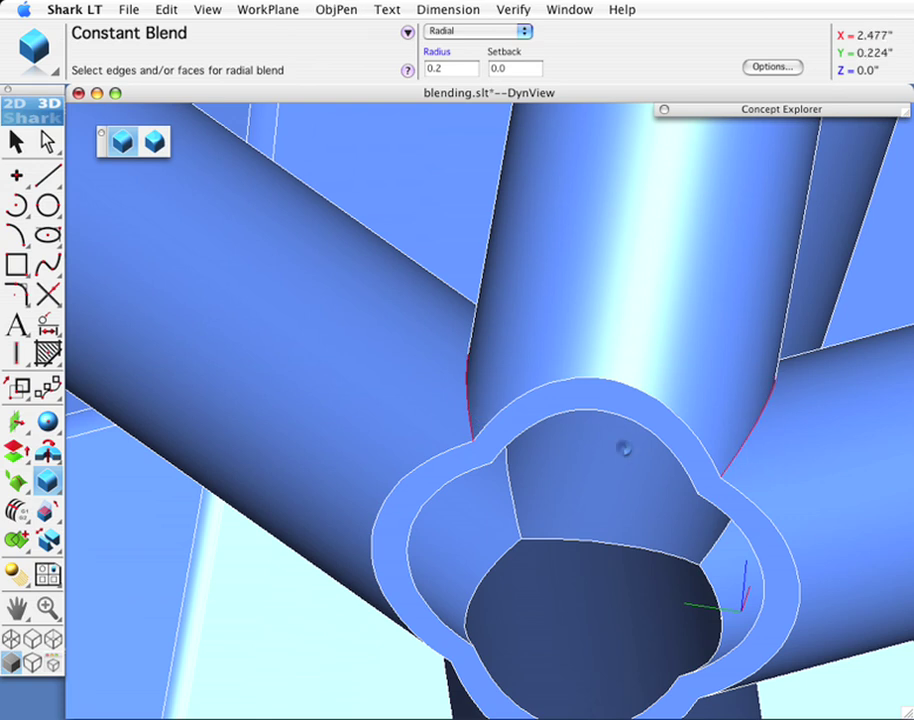
pyautogui.scroll(-2, 616, 590)
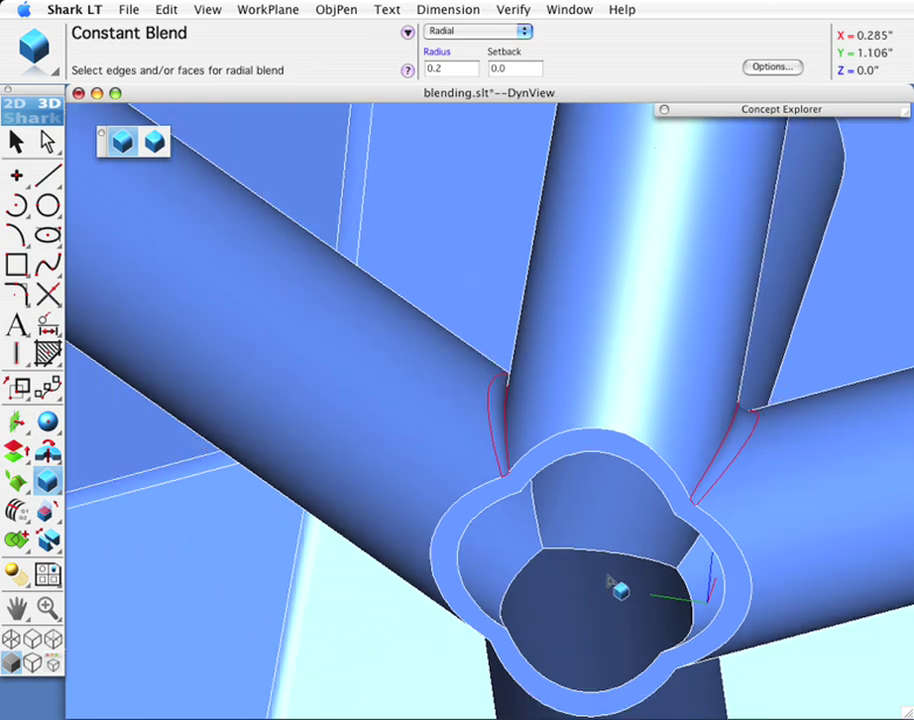
# Blend the two outer edges where the lower tube meets its side tubes with radius 0.2, choosing Edge 2101516 for the second
pyautogui.moveTo(596, 646); pyautogui.dragTo(605, 475, button='middle')
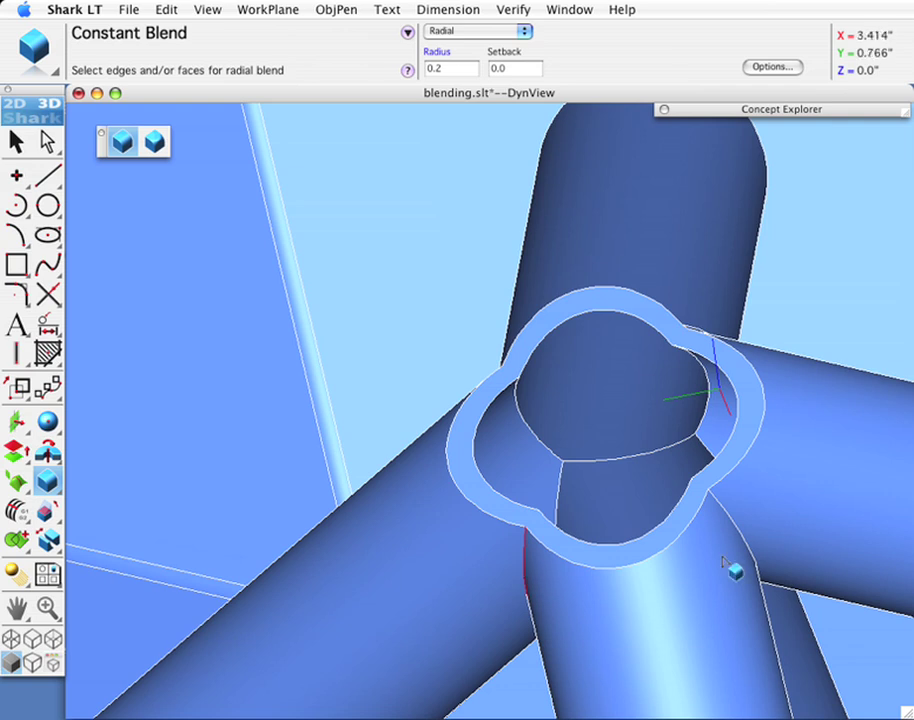
pyautogui.click(755, 552)
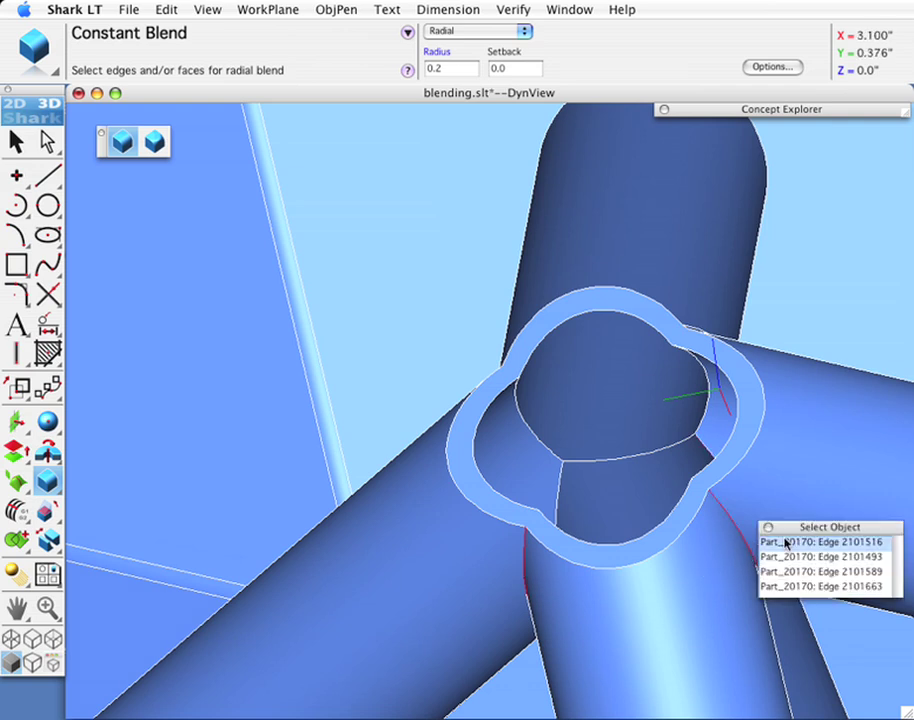
pyautogui.click(790, 543)
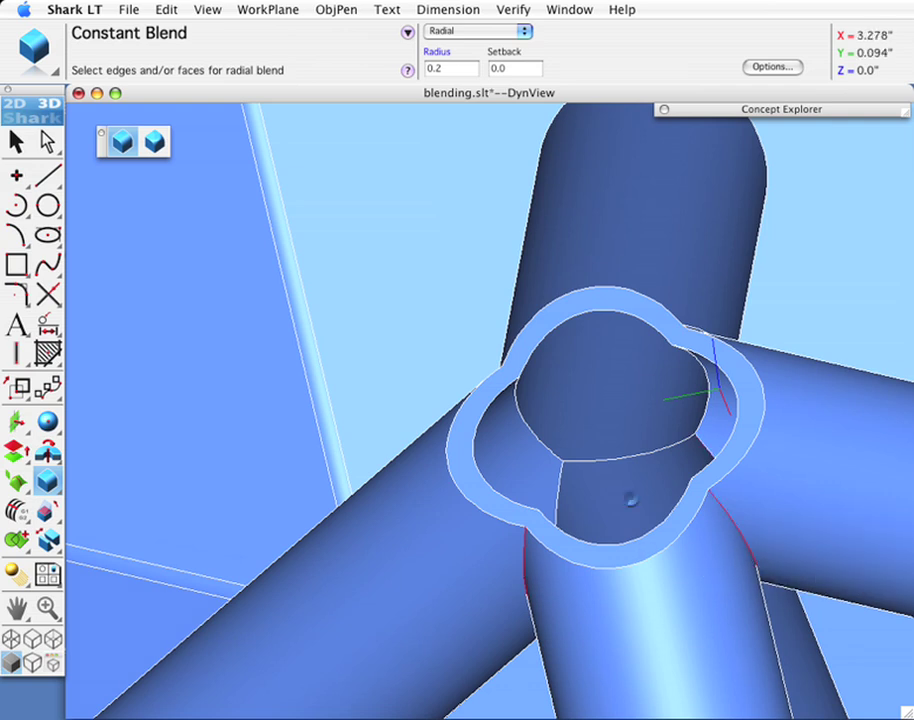
# Apply a radial Constant Blend of radius 0.2 to the tube junction's inner edges: the rear opening's four arcs and the four adjoining seams
pyautogui.moveTo(649, 473); pyautogui.dragTo(469, 430, button='middle')
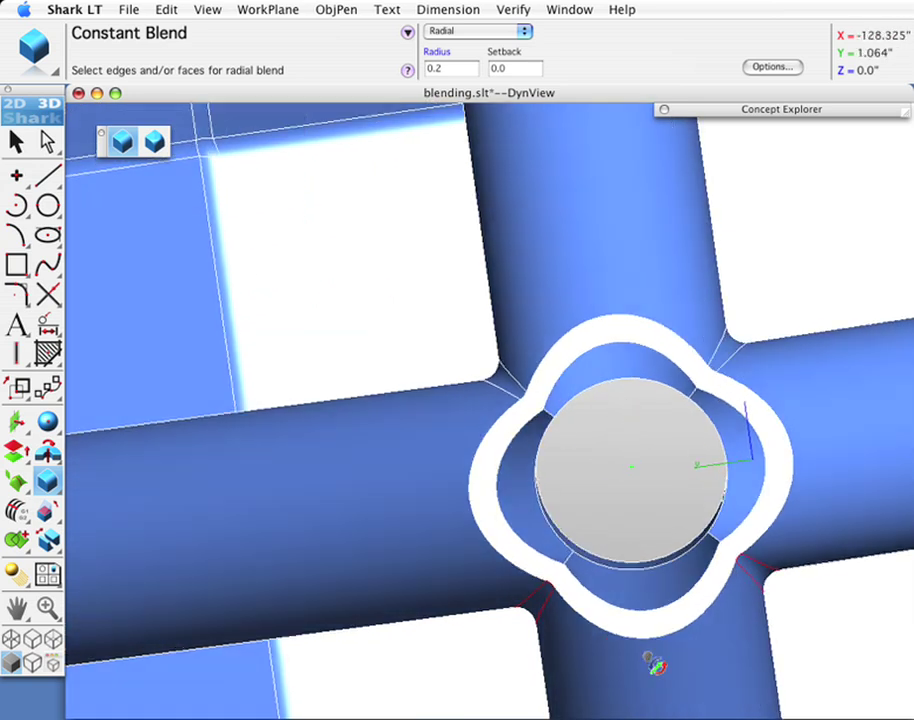
pyautogui.moveTo(653, 663); pyautogui.dragTo(679, 664, button='middle')
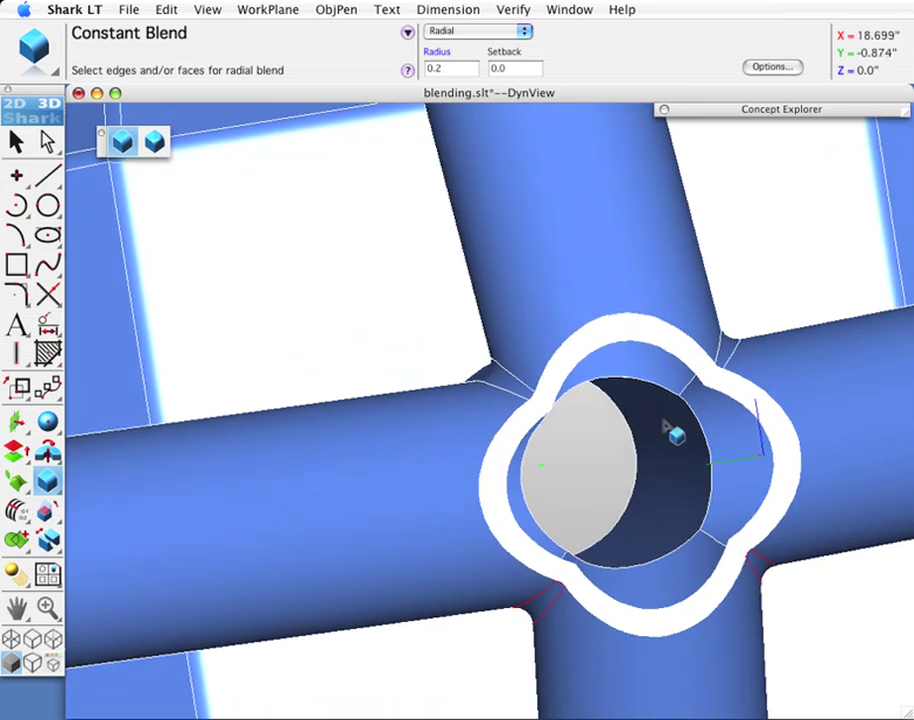
pyautogui.moveTo(645, 528); pyautogui.dragTo(655, 437, button='middle')
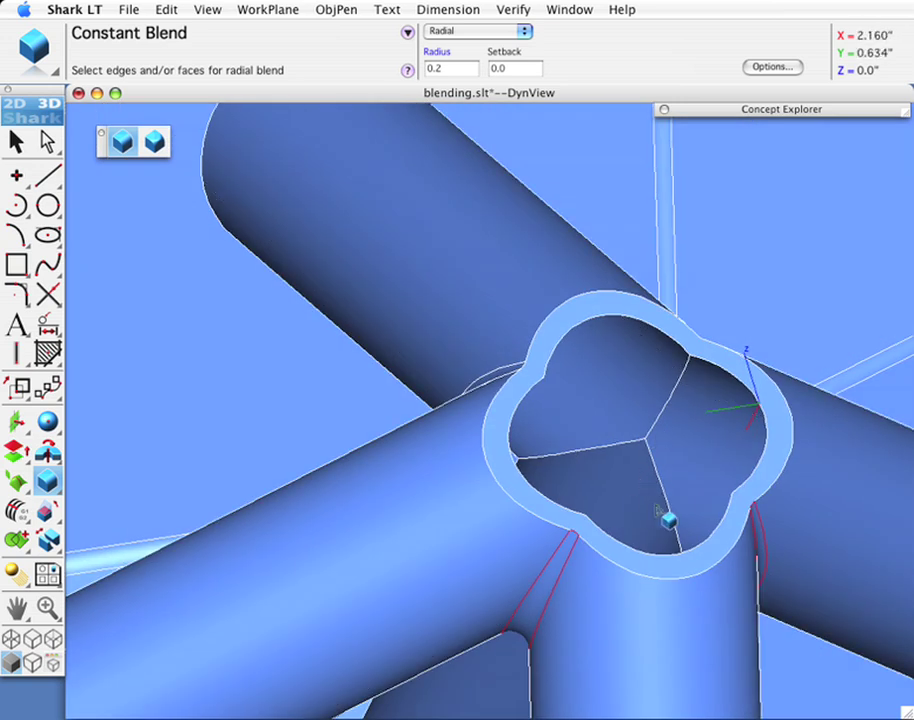
pyautogui.moveTo(720, 484); pyautogui.dragTo(675, 557, button='middle')
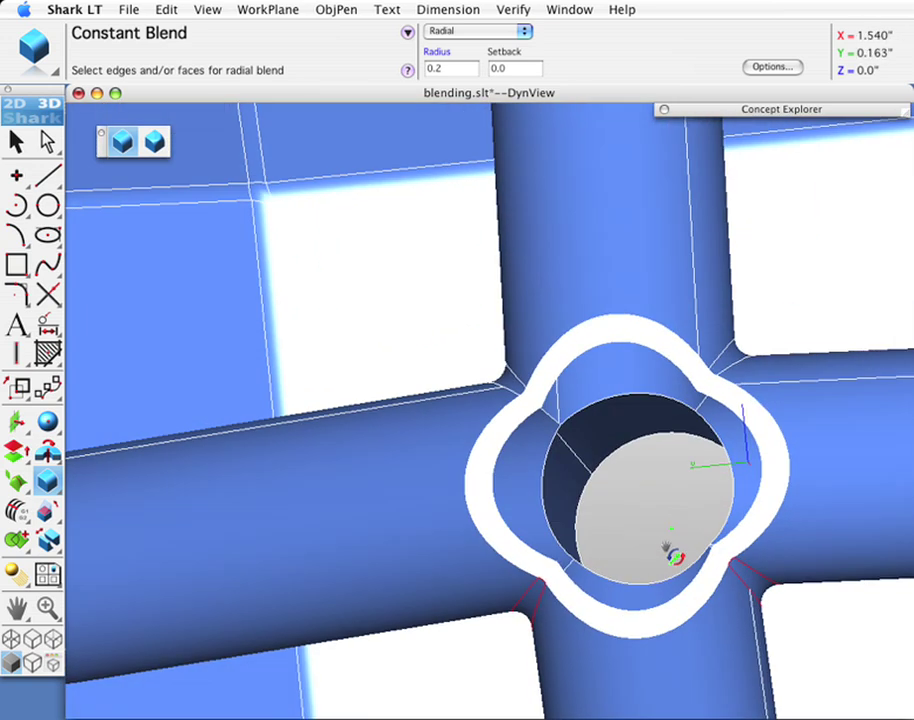
pyautogui.moveTo(679, 504); pyautogui.dragTo(512, 491, button='middle')
pyautogui.scroll(2, 454, 475)
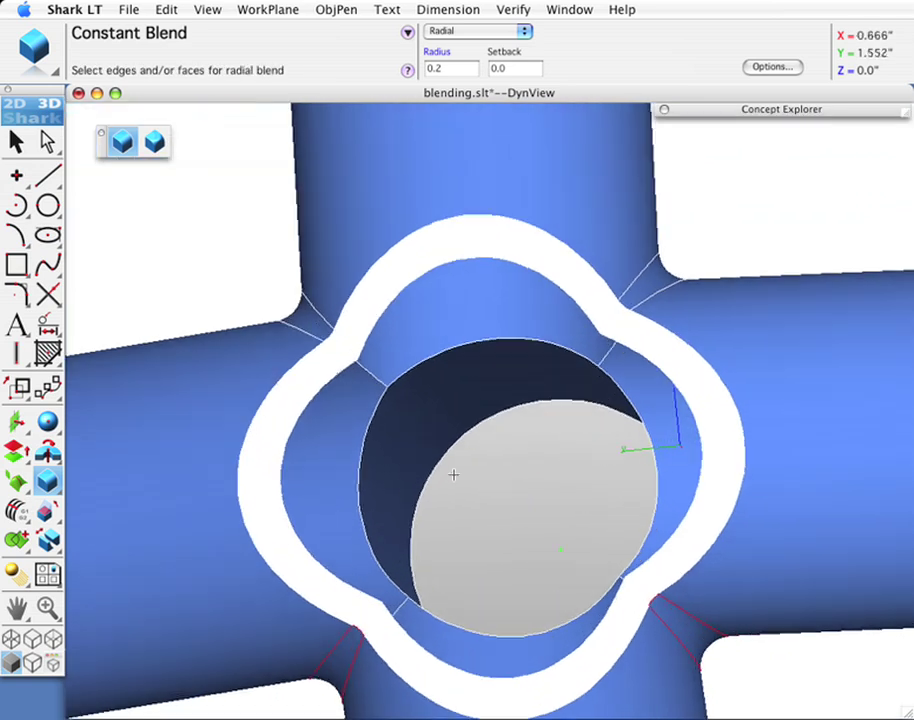
pyautogui.click(360, 458)
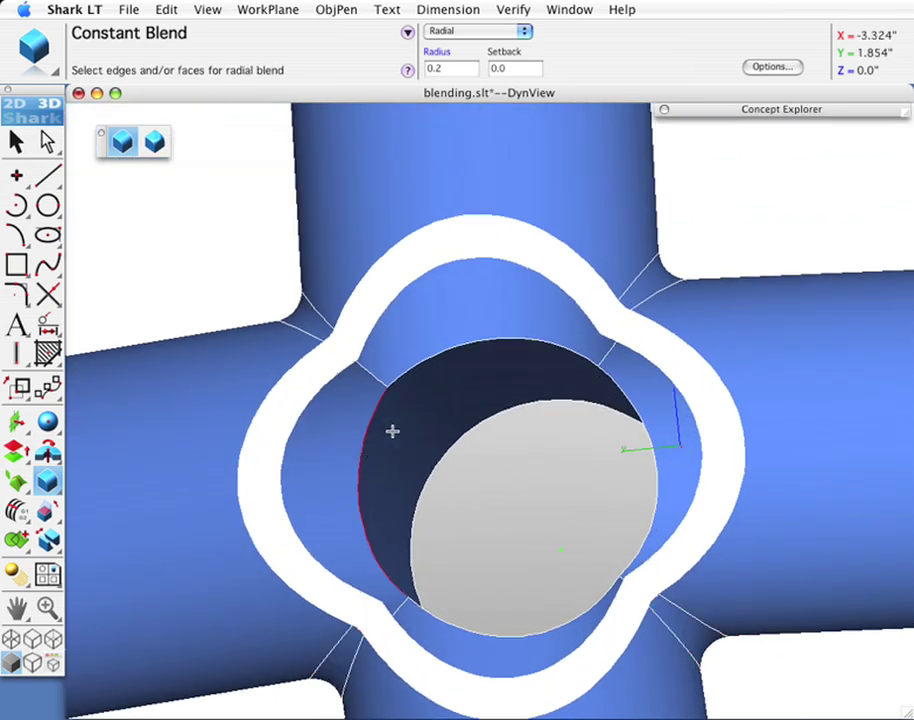
pyautogui.click(431, 355)
pyautogui.click(654, 513)
pyautogui.click(562, 626)
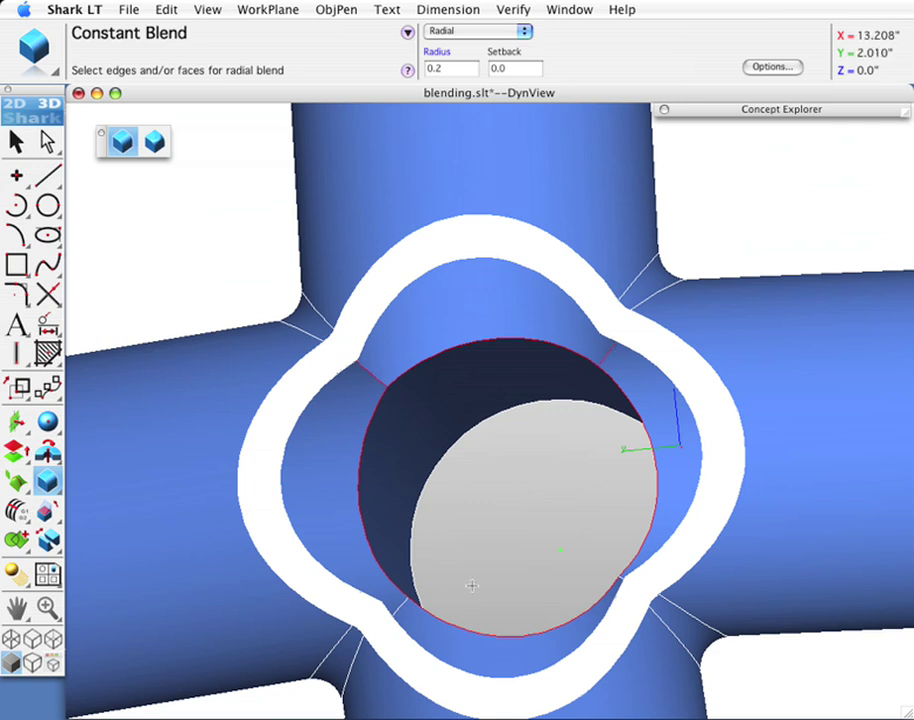
pyautogui.moveTo(500, 556); pyautogui.dragTo(401, 595, button='middle')
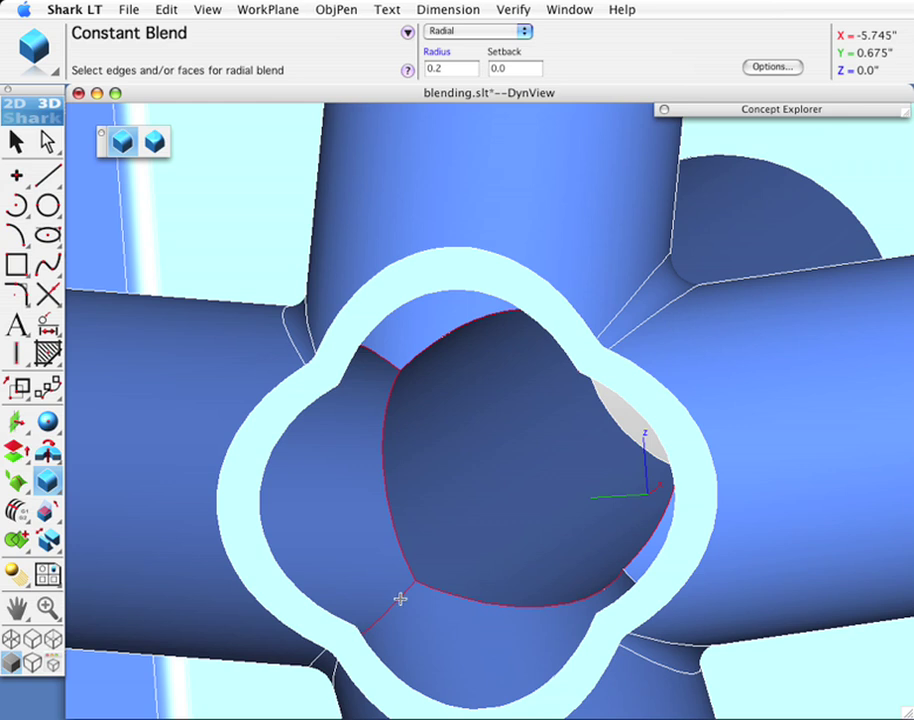
pyautogui.moveTo(542, 649); pyautogui.dragTo(659, 643, button='middle')
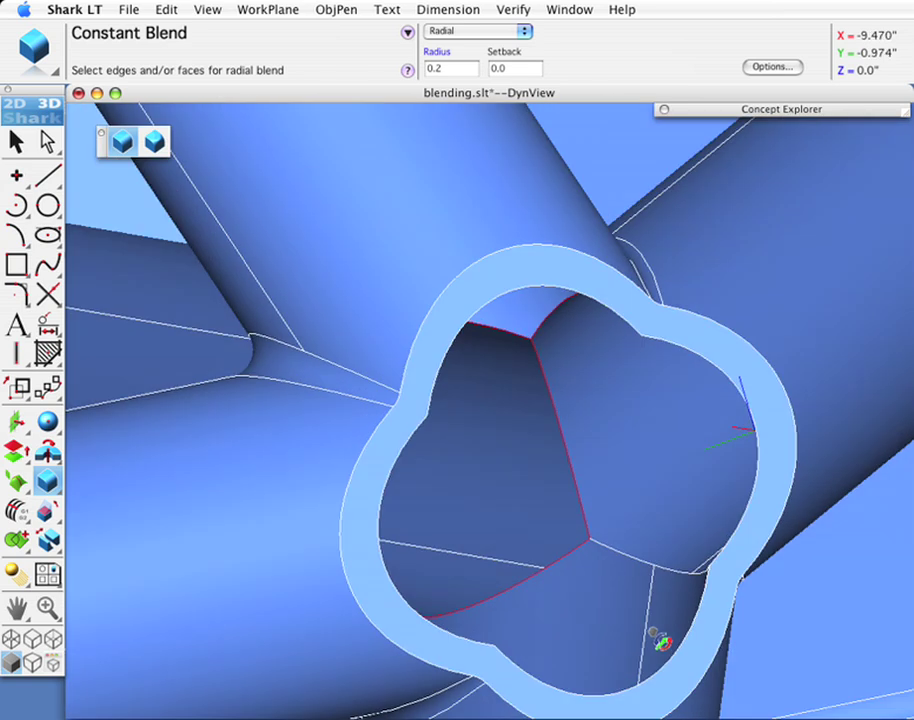
pyautogui.click(613, 549)
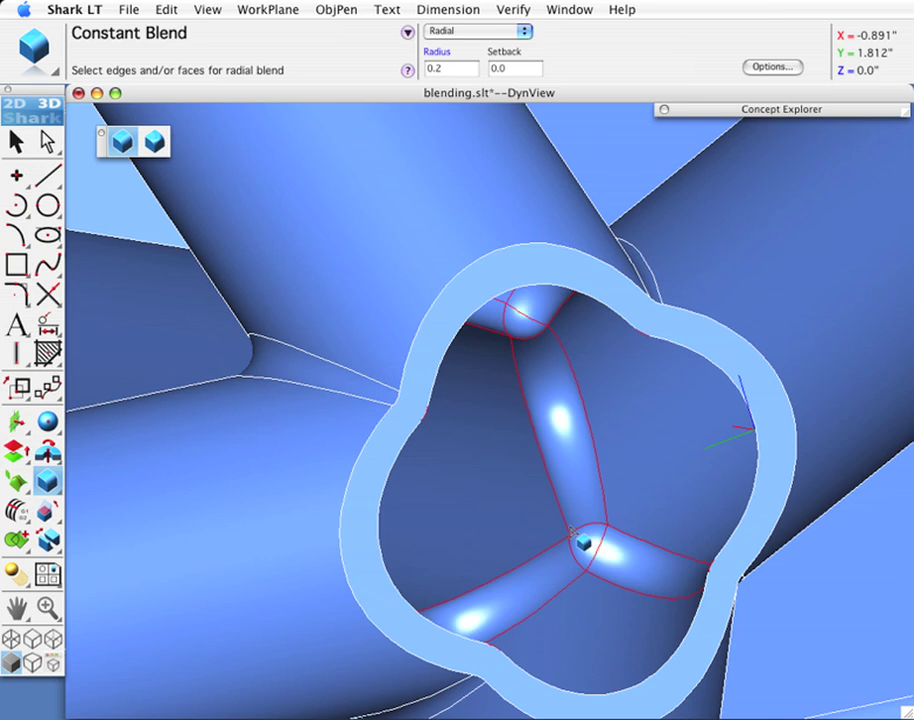
pyautogui.moveTo(566, 541); pyautogui.dragTo(452, 497, button='middle')
pyautogui.click(16, 142)
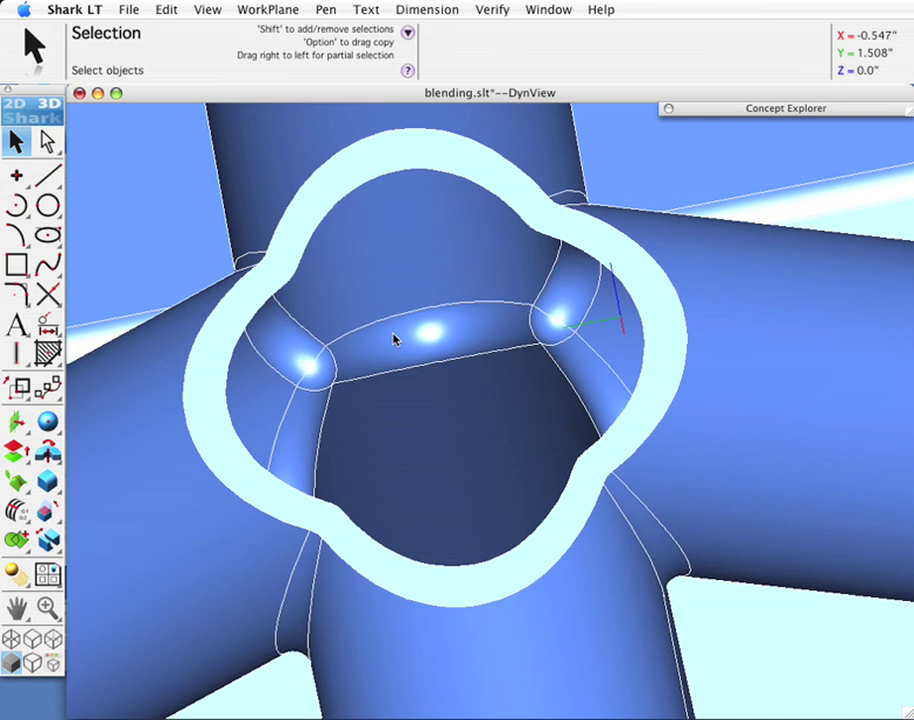
# Blend the cut rim face of the tube junction, Face 2101282, with a radial Constant Blend of radius 0.1
pyautogui.click(46, 482)
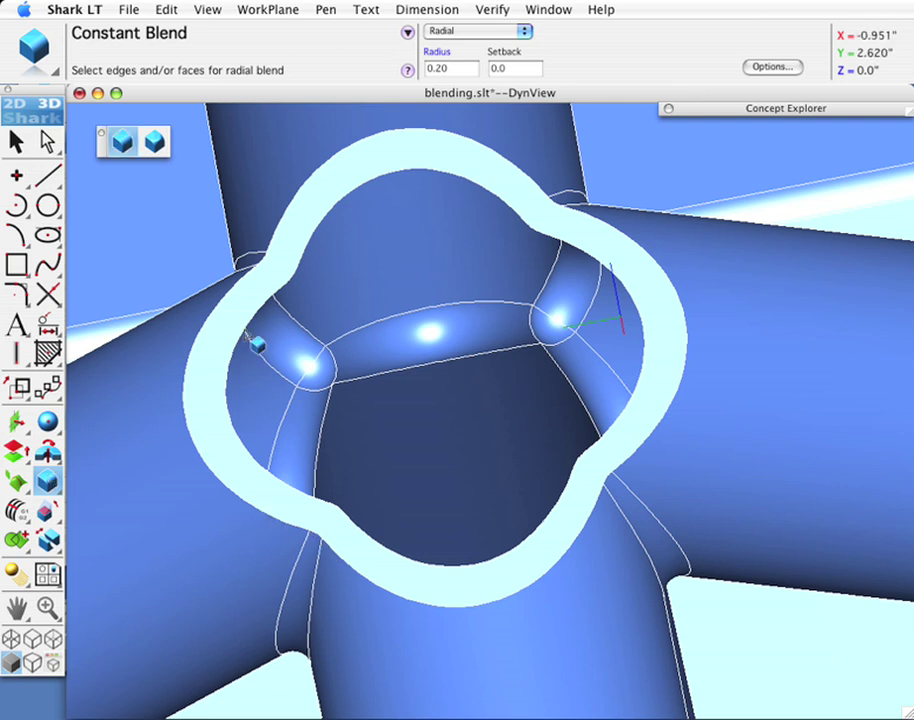
pyautogui.click(438, 52)
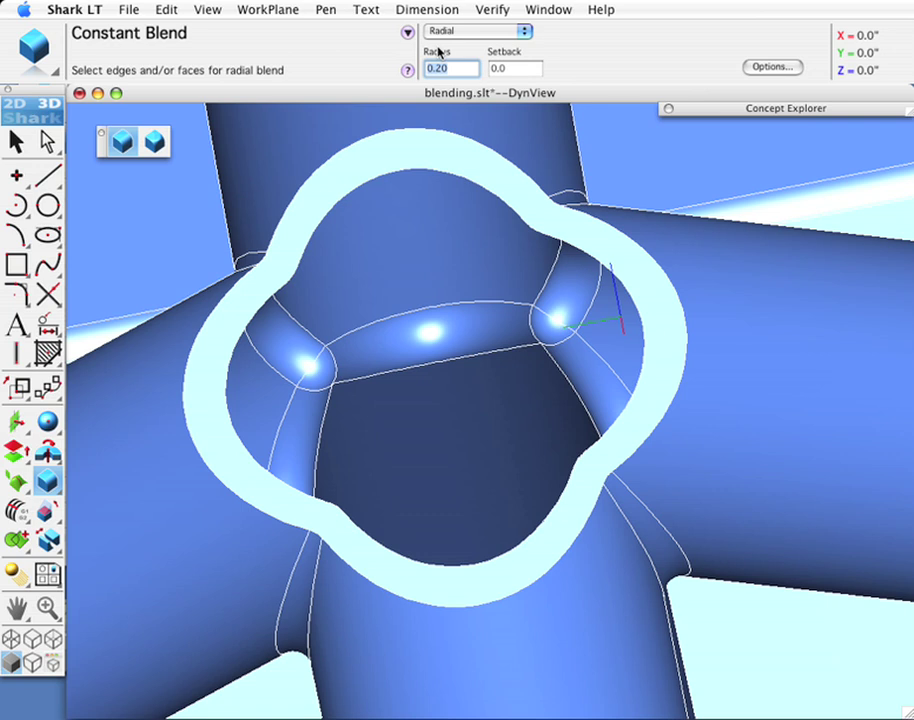
pyautogui.press('Return')
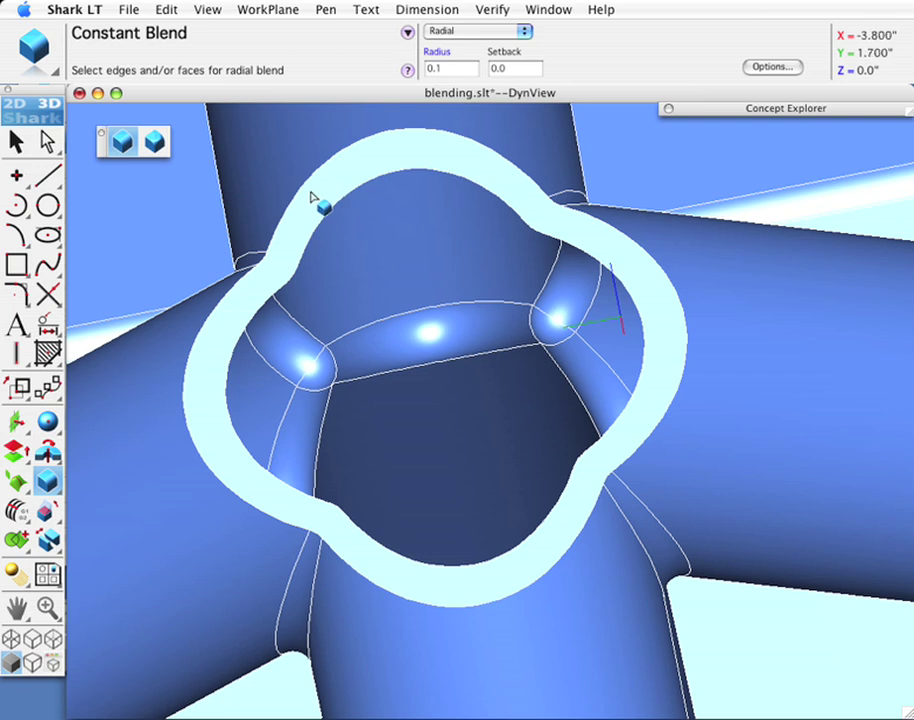
pyautogui.click(372, 206)
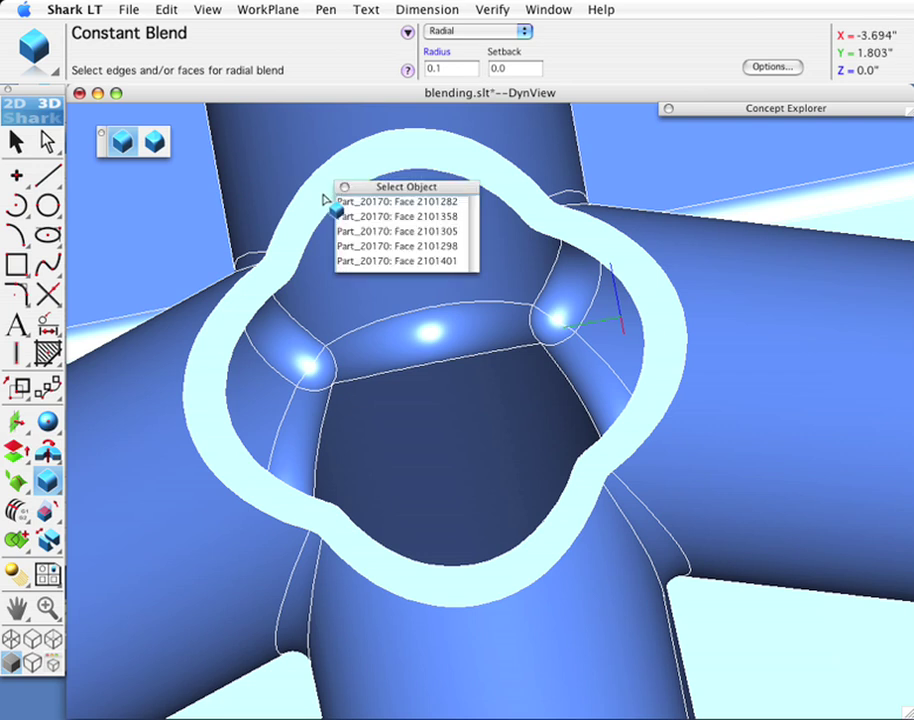
pyautogui.click(380, 204)
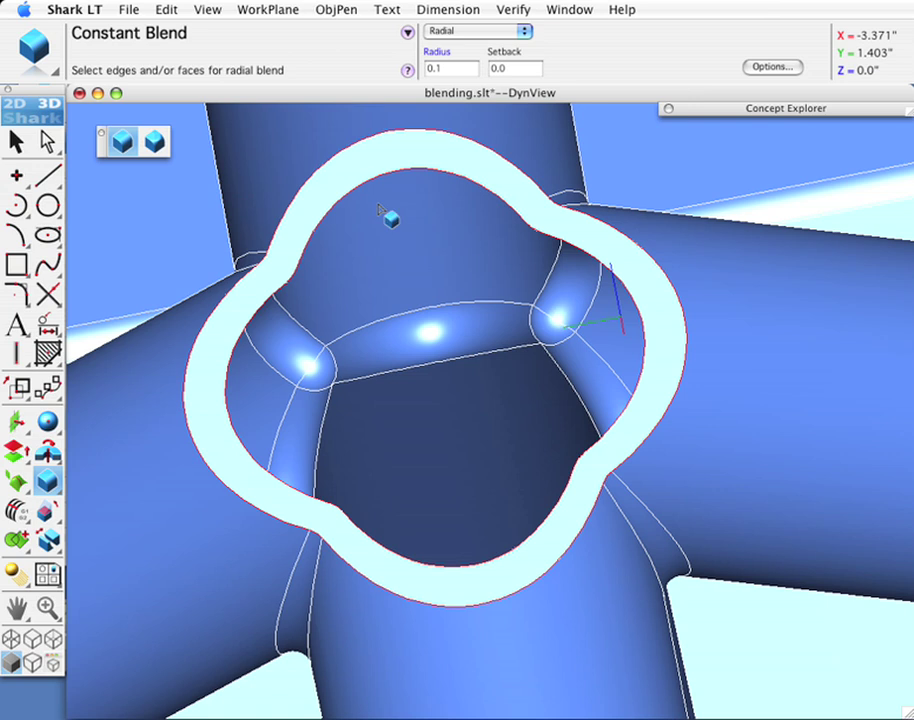
pyautogui.press('Return')
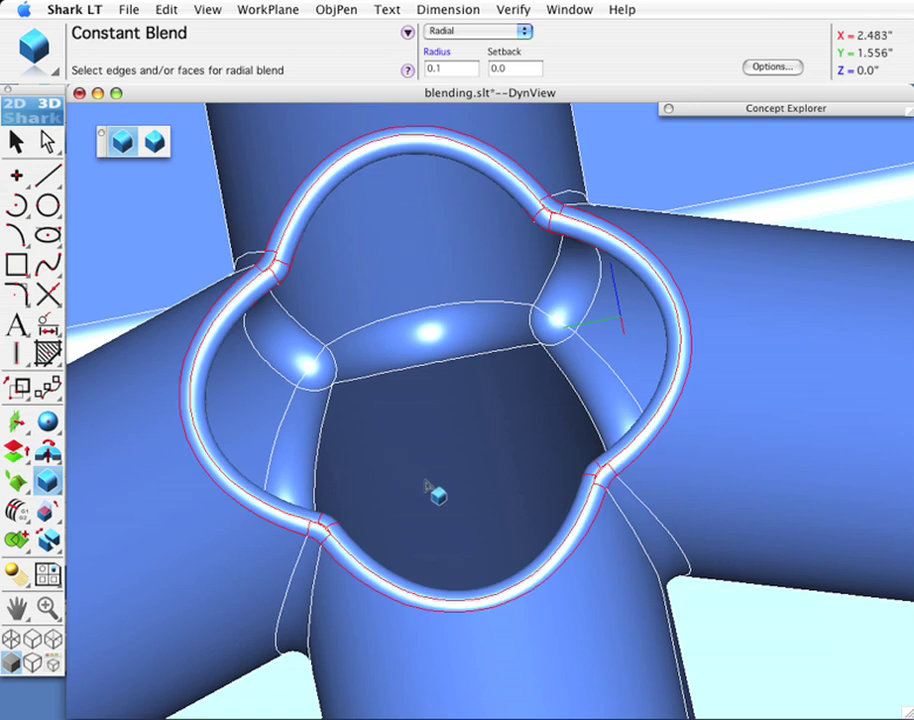
pyautogui.moveTo(440, 497); pyautogui.dragTo(418, 433, button='middle')
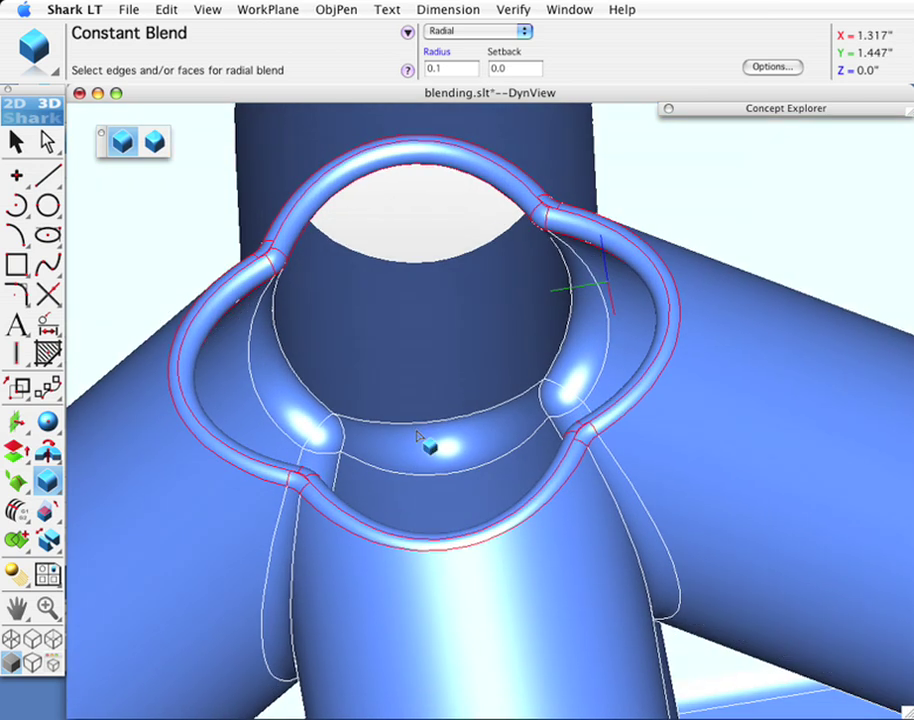